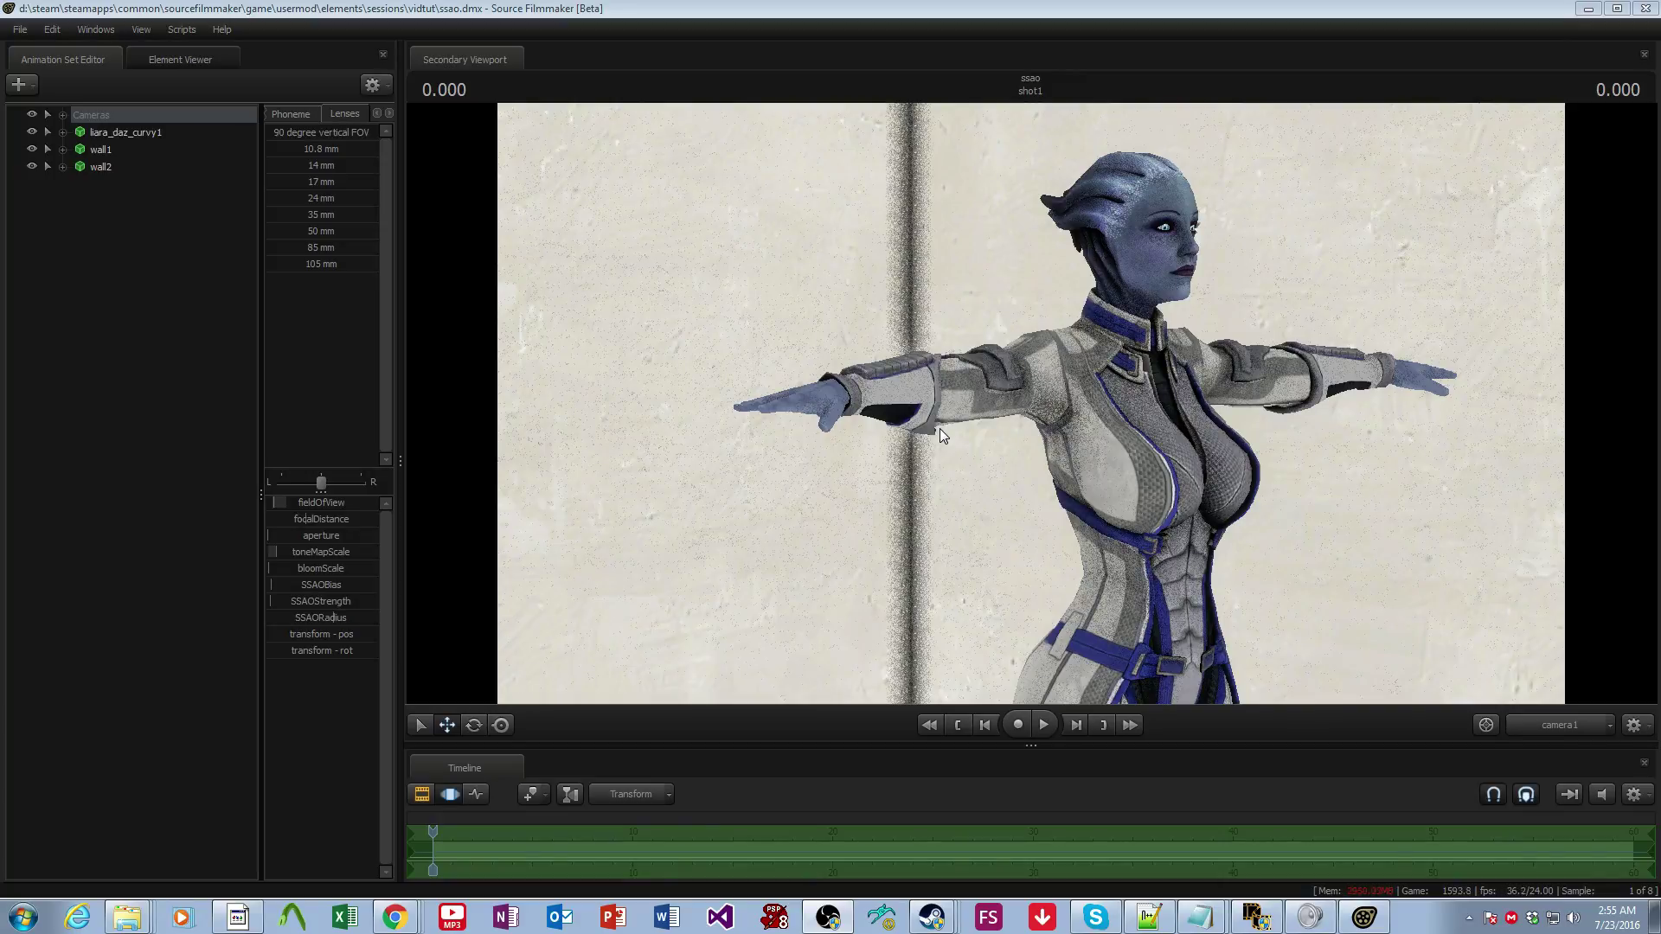
- Expand the Cameras group and select camera1 to show its control sliders
{"action": "left_click", "coordinate": [87, 196]}
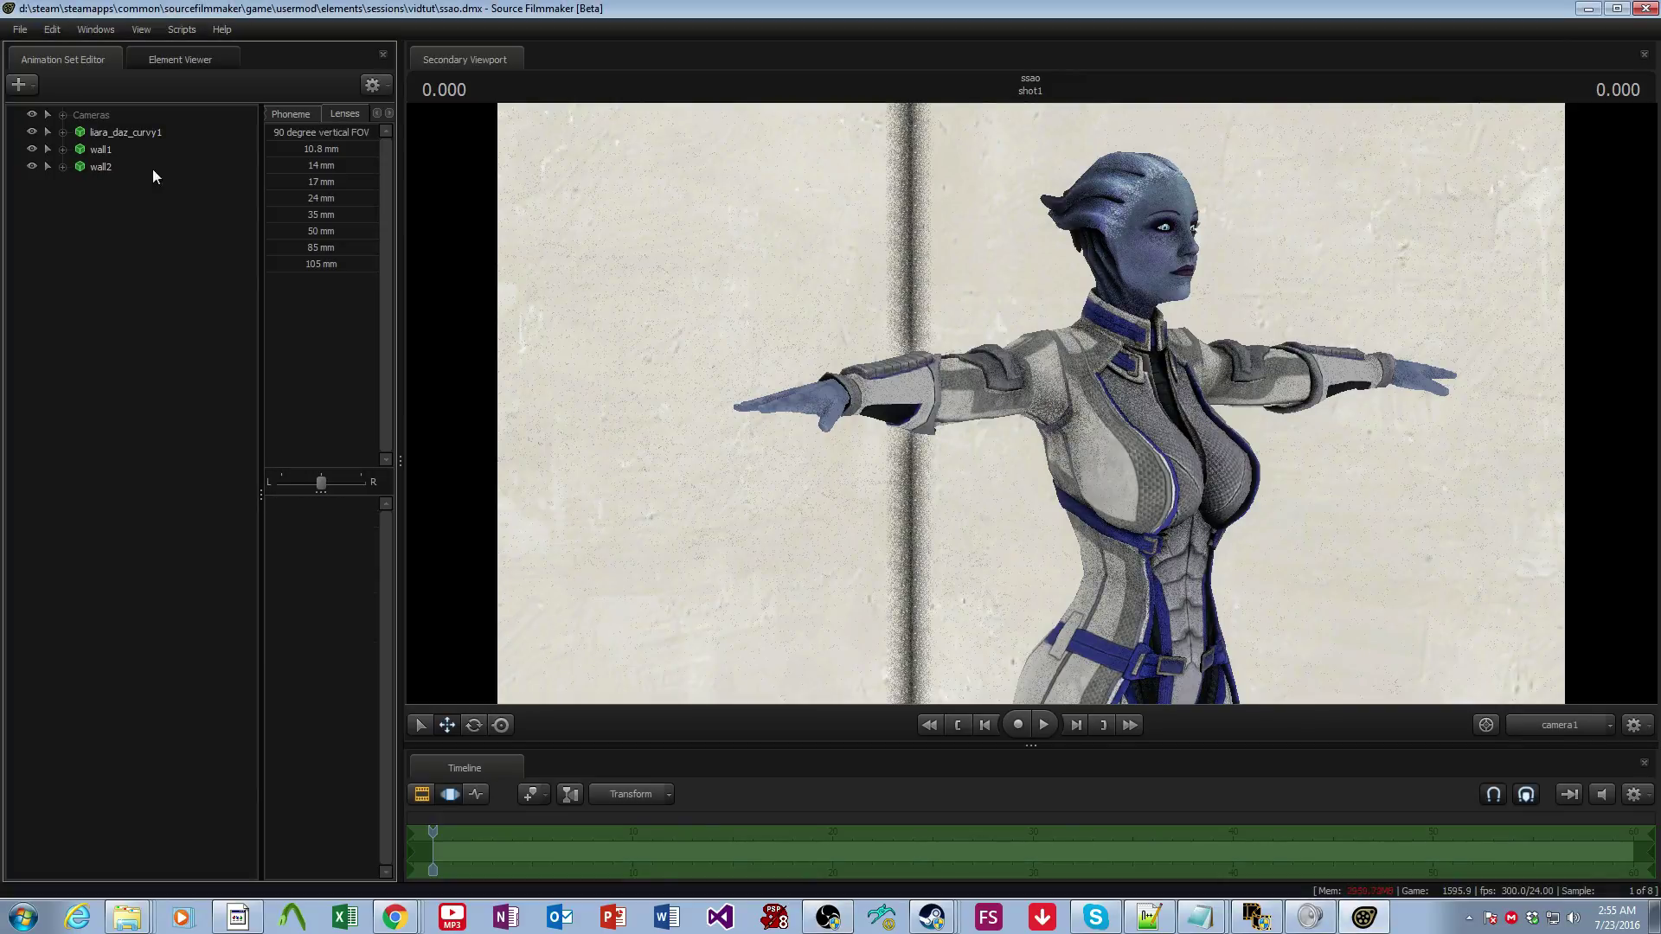
{"action": "left_click", "coordinate": [65, 114]}
{"action": "left_click", "coordinate": [126, 131]}
{"action": "left_click", "coordinate": [320, 246]}
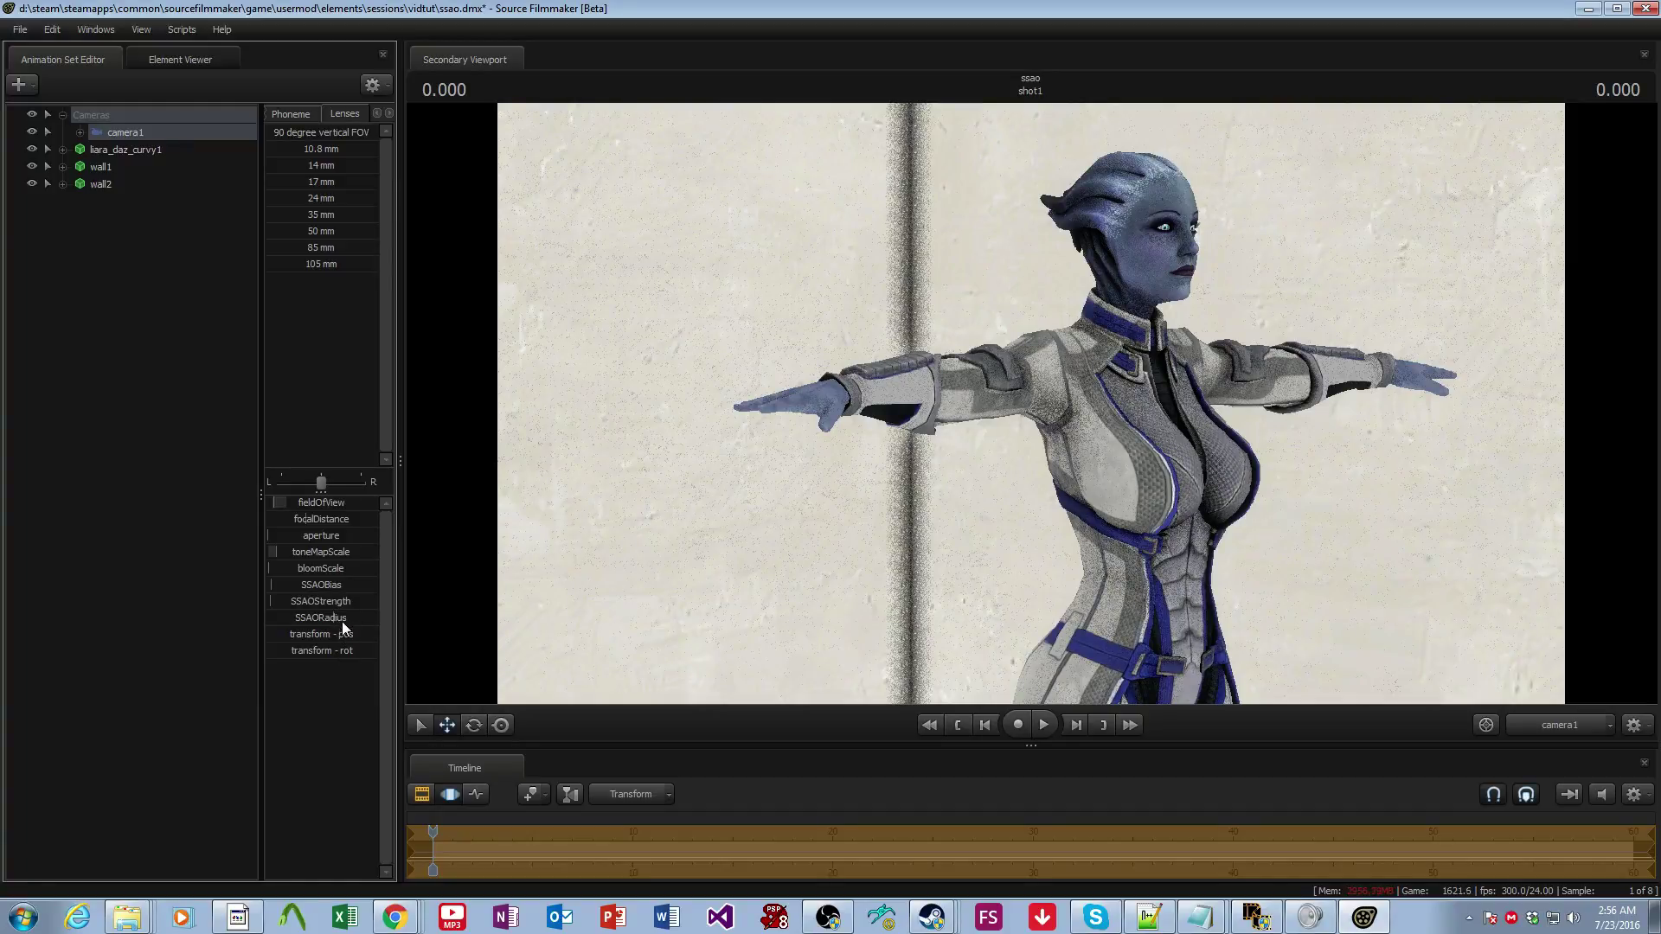
- Raise camera1's SSAORadius to its maximum and bring it back down to just above mid-range
{"action": "left_click_drag", "start_coordinate": [342, 621], "coordinate": [383, 621]}
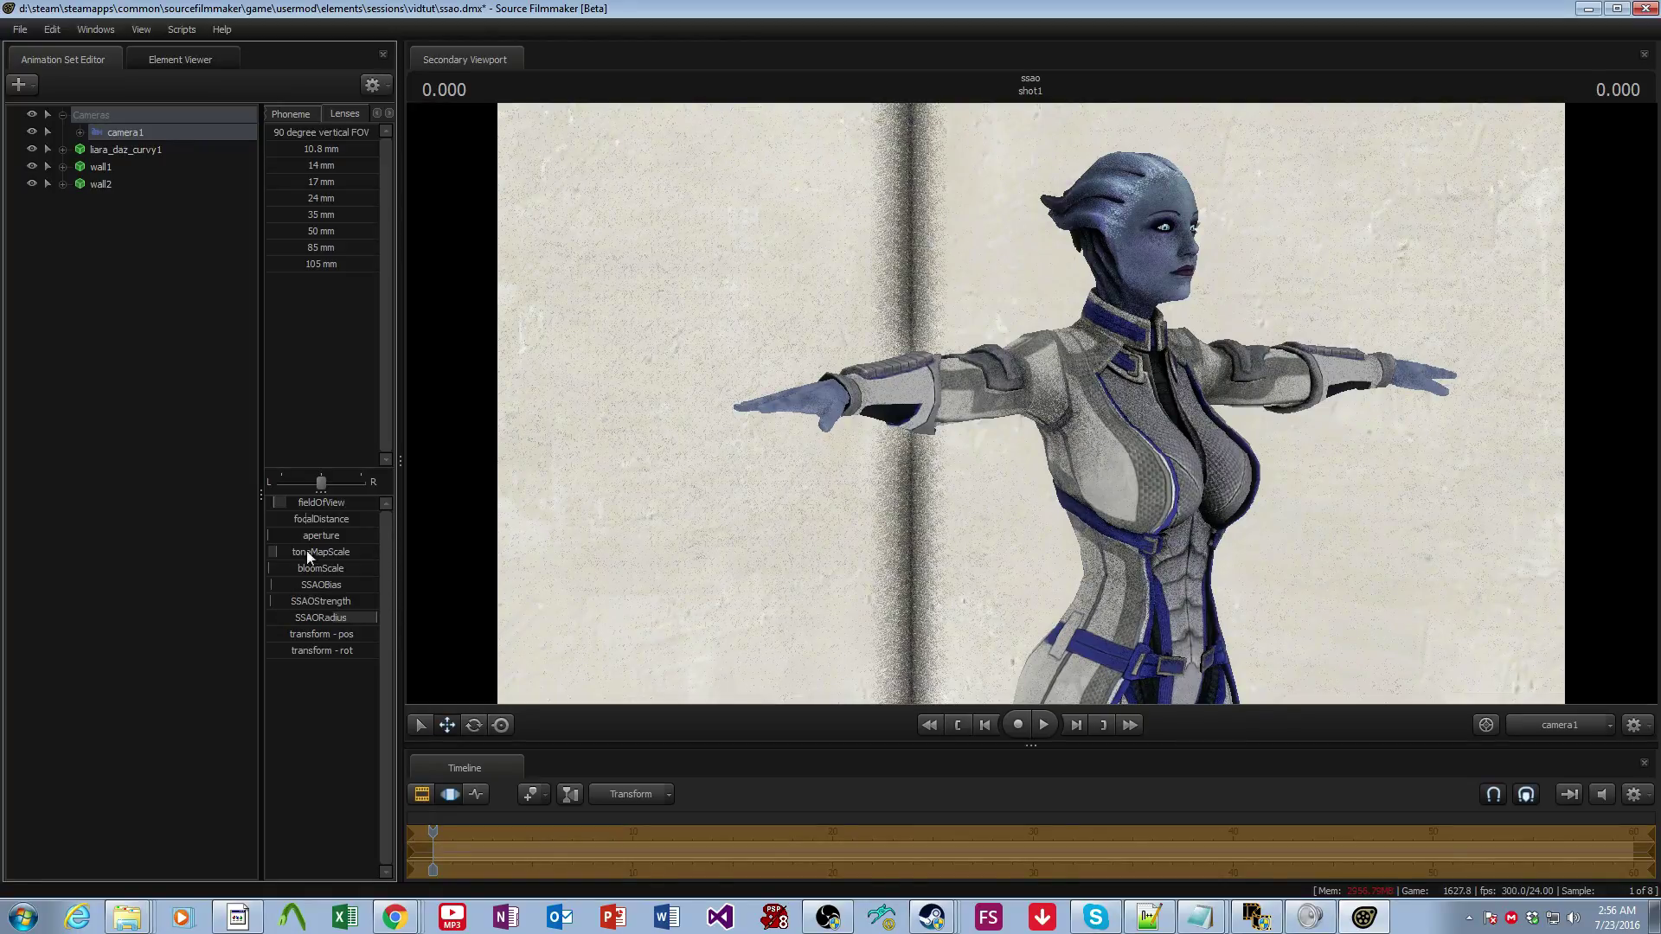
{"action": "left_click_drag", "start_coordinate": [372, 618], "coordinate": [356, 617]}
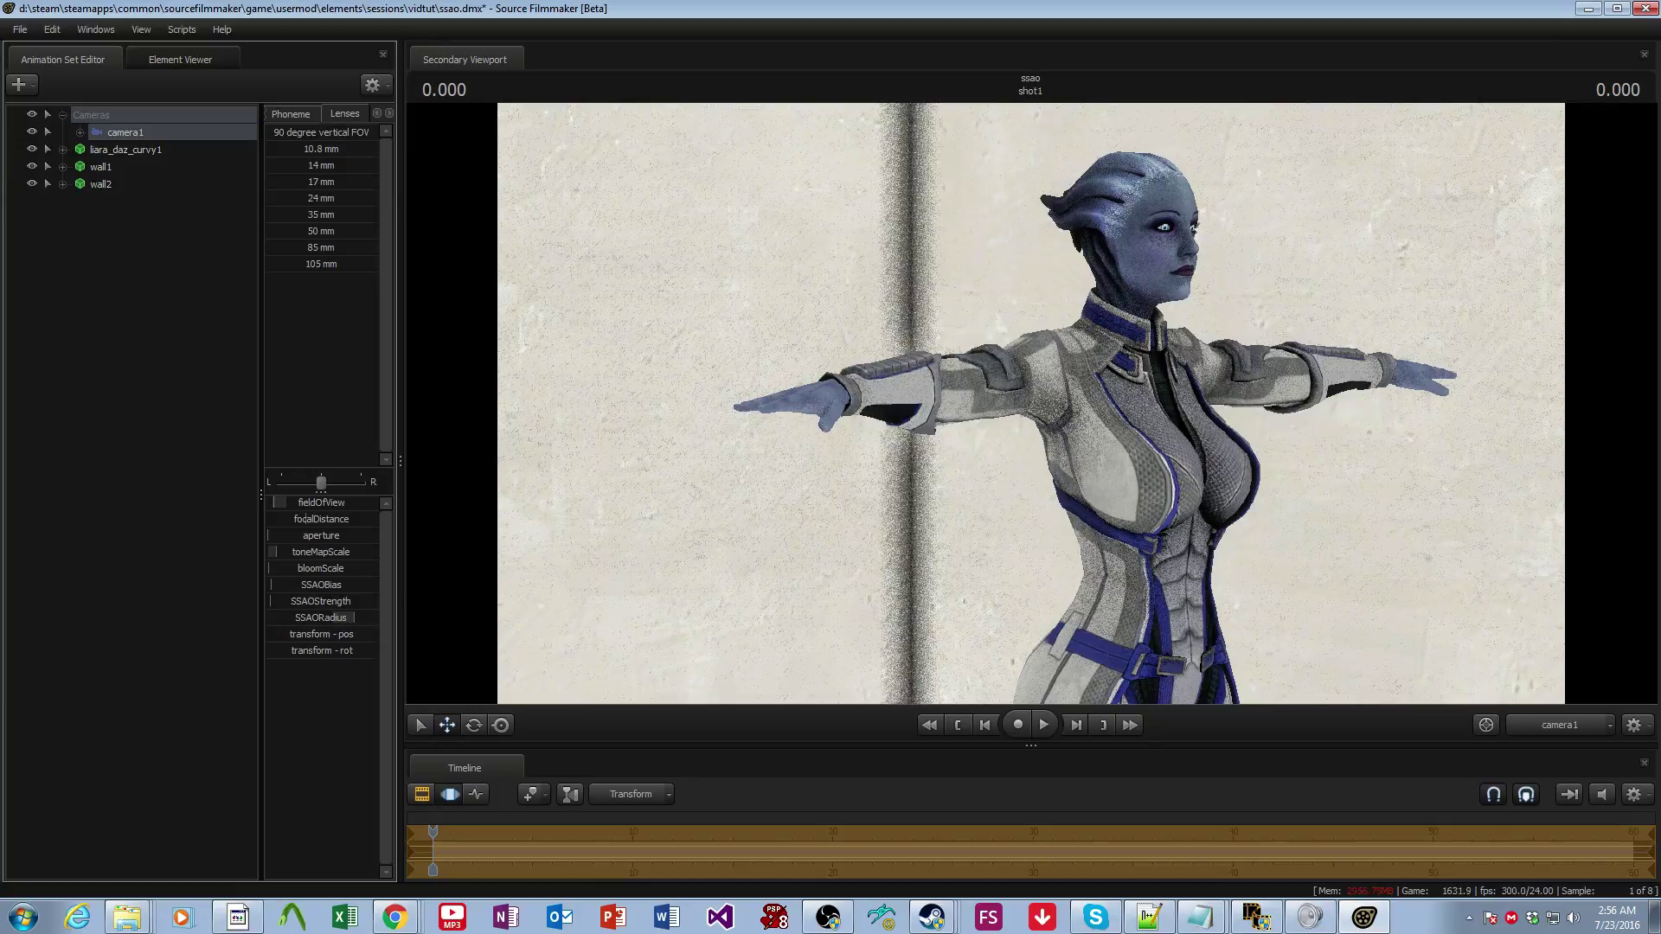
{"action": "mouse_move", "coordinate": [358, 618]}
{"action": "left_mouse_down"}
{"action": "mouse_move", "coordinate": [293, 618]}
{"action": "mouse_move", "coordinate": [333, 617]}
{"action": "left_mouse_up"}
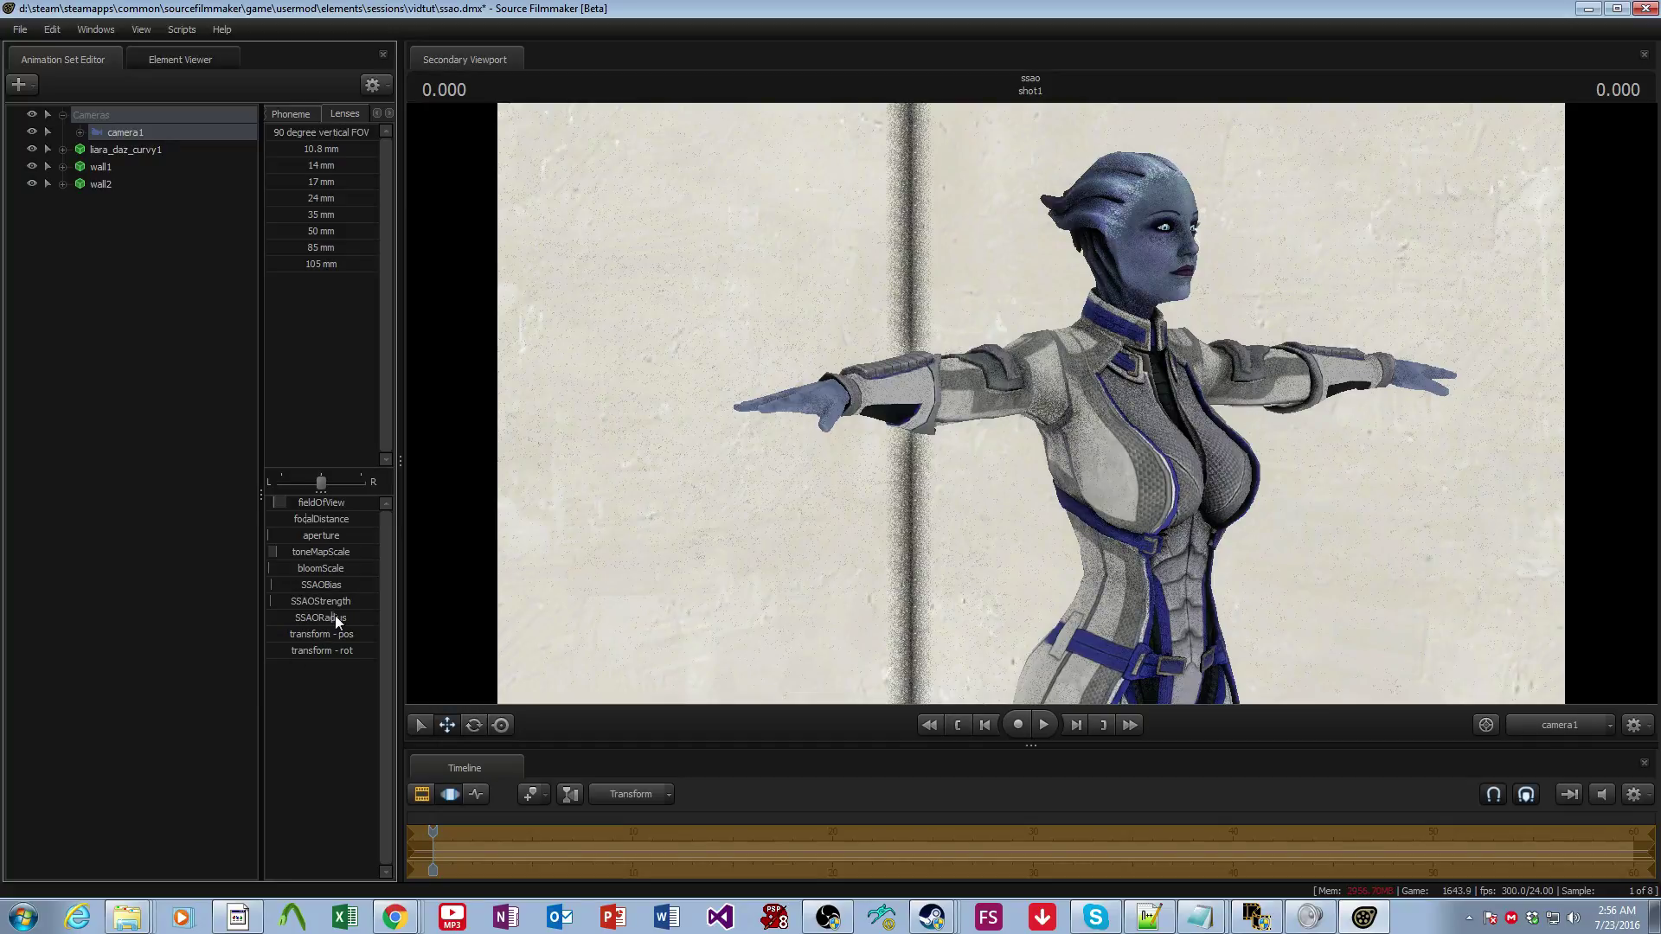
{"action": "mouse_move", "coordinate": [335, 618]}
{"action": "left_mouse_down"}
{"action": "mouse_move", "coordinate": [283, 618]}
{"action": "mouse_move", "coordinate": [339, 601]}
{"action": "mouse_move", "coordinate": [310, 601]}
{"action": "left_mouse_up"}
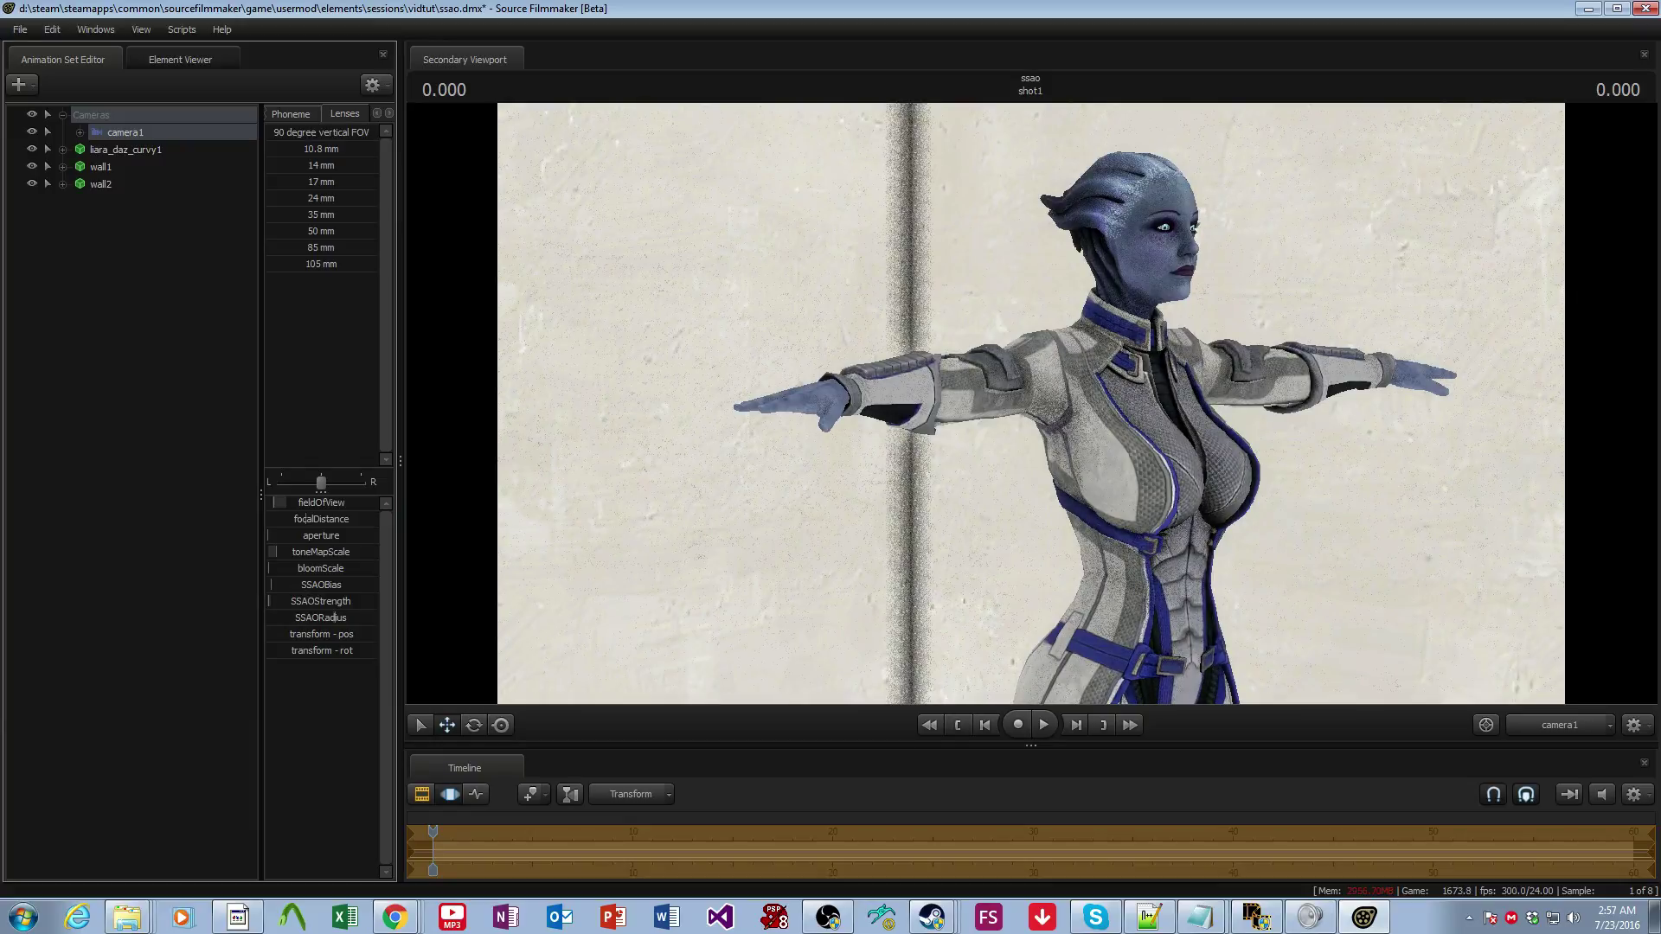
- Enable Show Ambient Occlusion in the viewport's render settings so only the occlusion pass is displayed
{"action": "right_click", "coordinate": [1031, 365]}
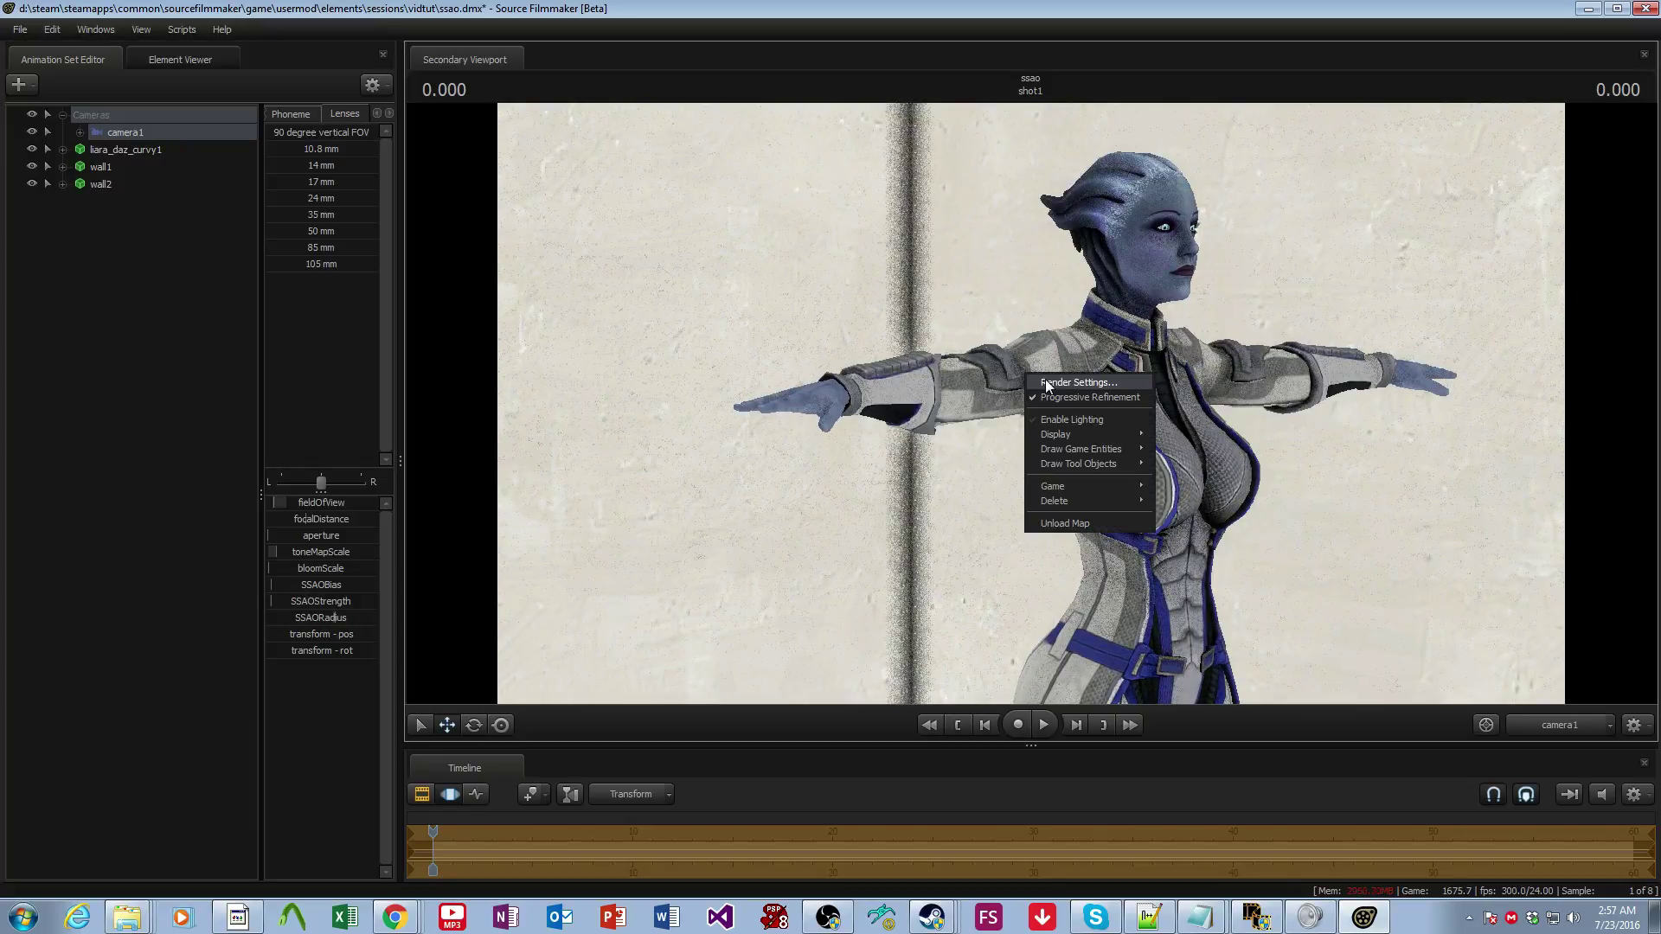
{"action": "left_click", "coordinate": [1049, 382]}
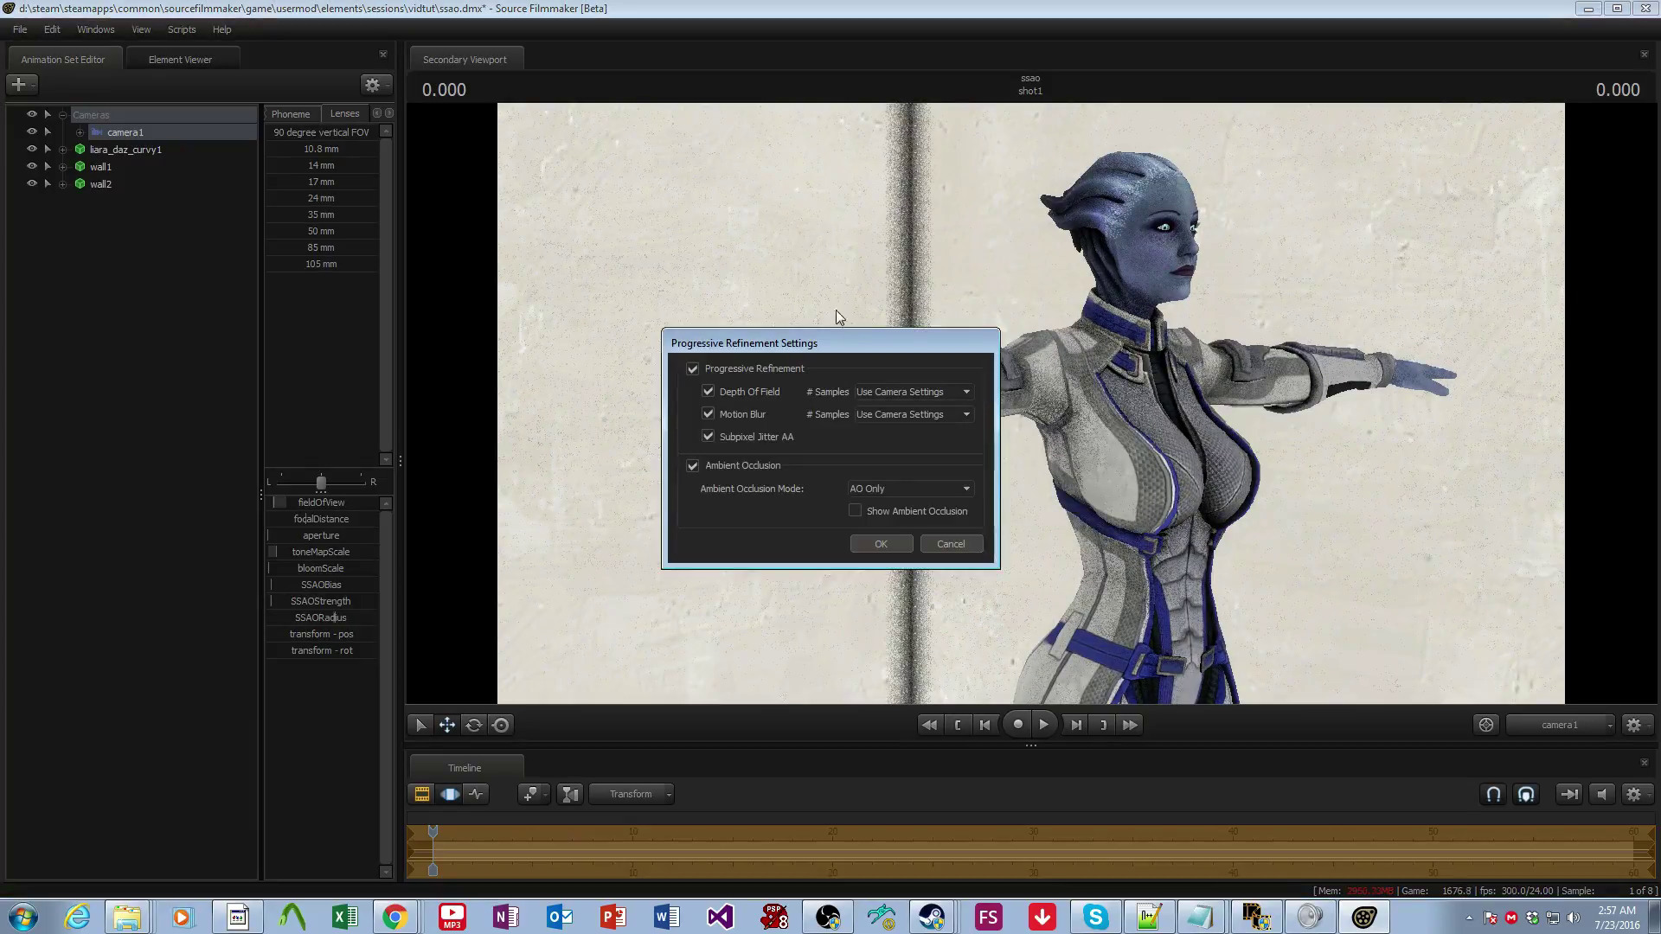
{"action": "left_click", "coordinate": [911, 487]}
{"action": "left_click", "coordinate": [911, 495]}
{"action": "left_click", "coordinate": [910, 509]}
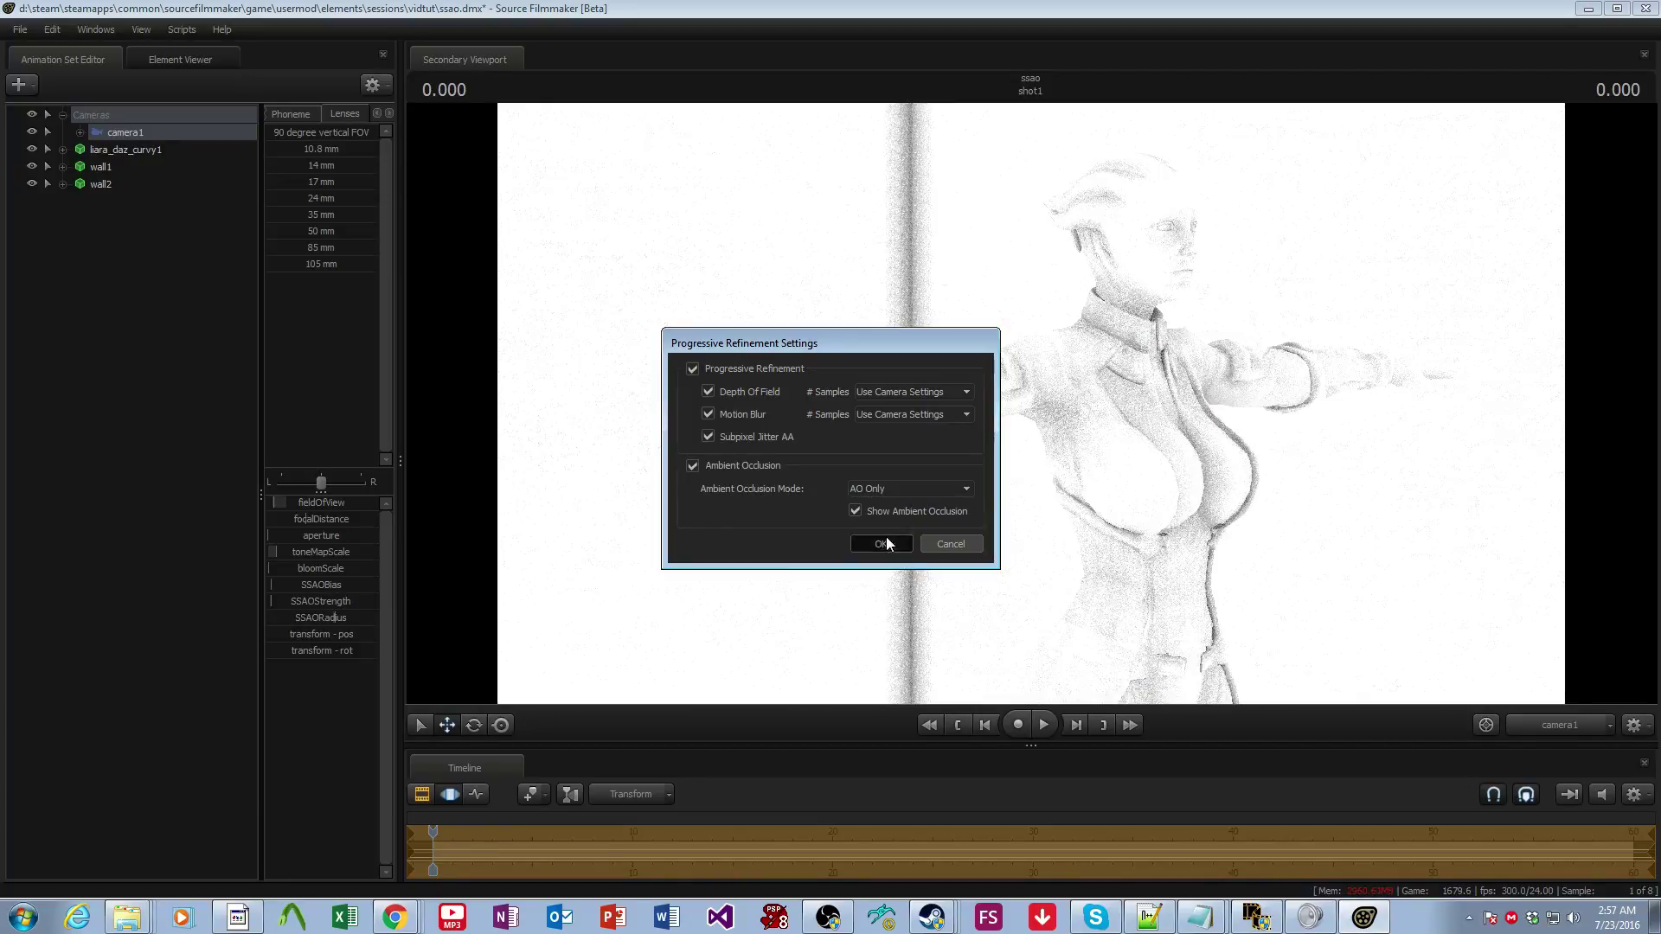
{"action": "left_click", "coordinate": [886, 542]}
- Lower camera1's SSAOStrength to near its minimum and disable Show Ambient Occlusion in the render settings
{"action": "mouse_move", "coordinate": [282, 604]}
{"action": "left_mouse_down"}
{"action": "mouse_move", "coordinate": [308, 604]}
{"action": "mouse_move", "coordinate": [270, 603]}
{"action": "left_mouse_up"}
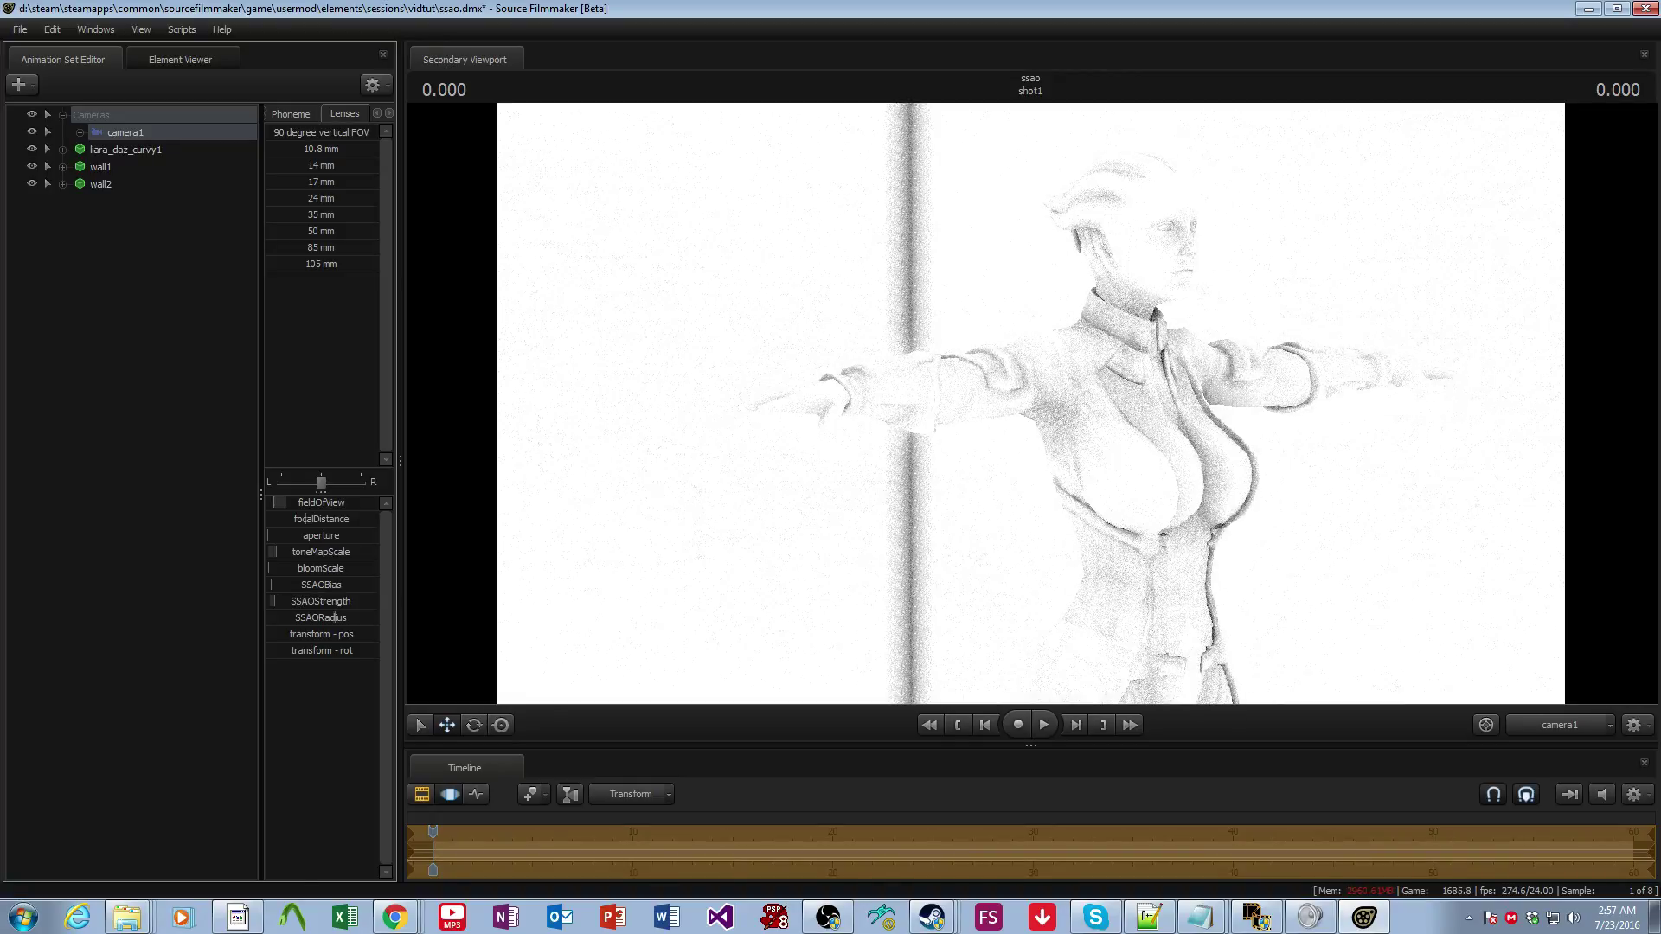
{"action": "right_click", "coordinate": [1310, 493]}
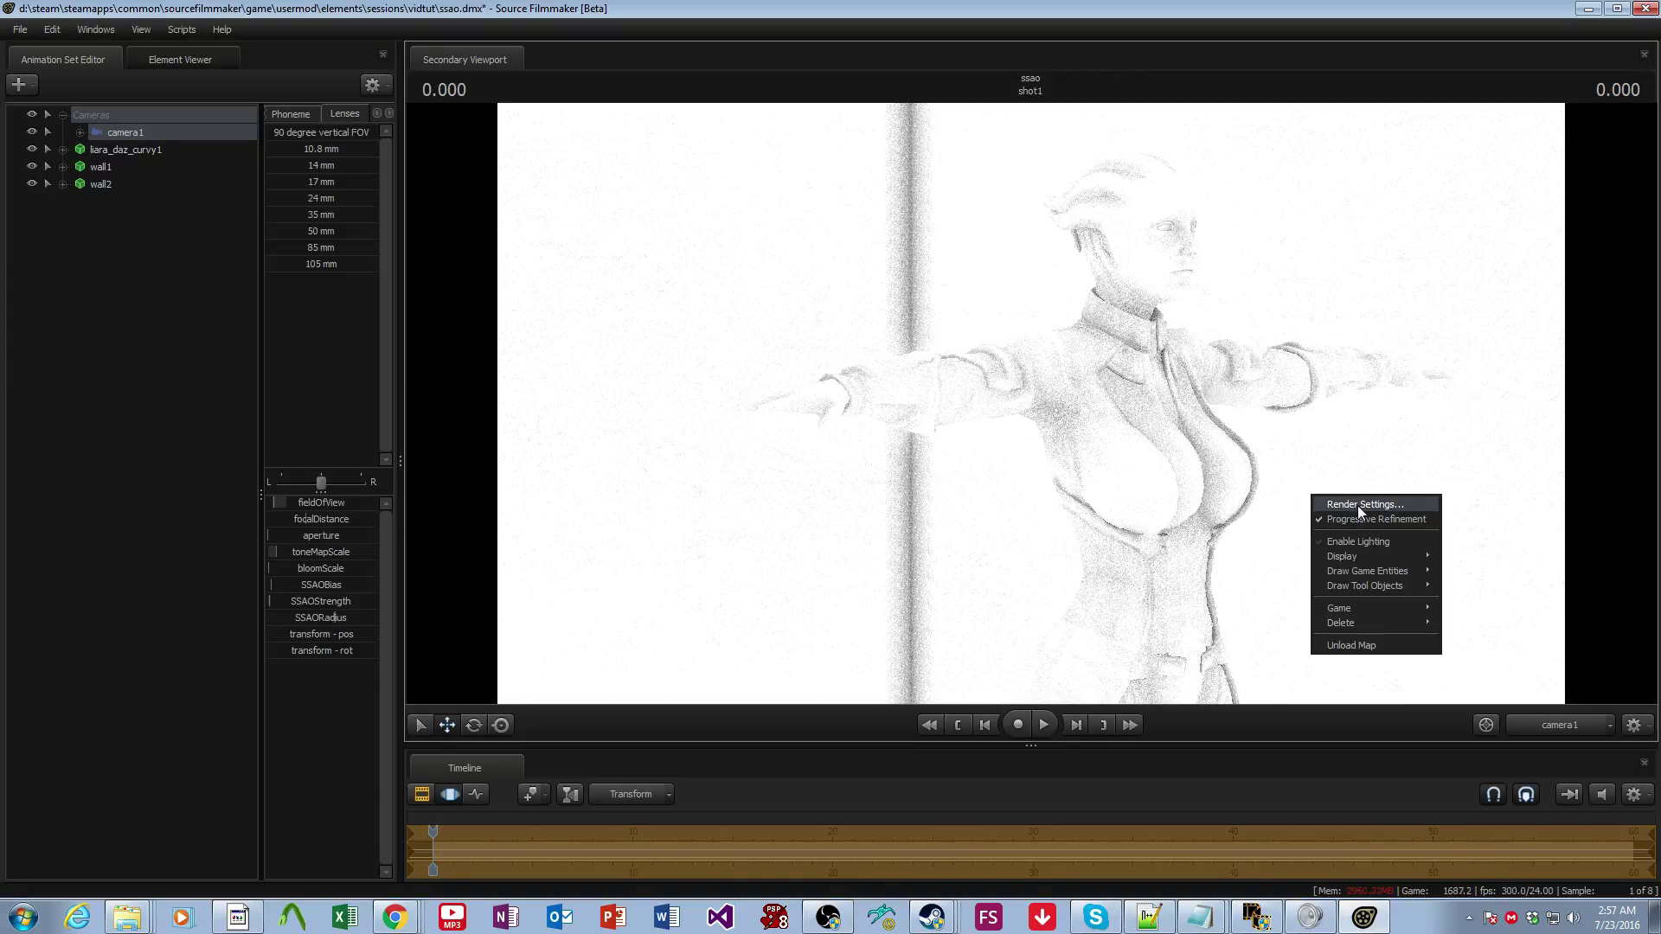
{"action": "left_click", "coordinate": [1355, 504]}
{"action": "left_click", "coordinate": [869, 514]}
{"action": "left_click", "coordinate": [876, 543]}
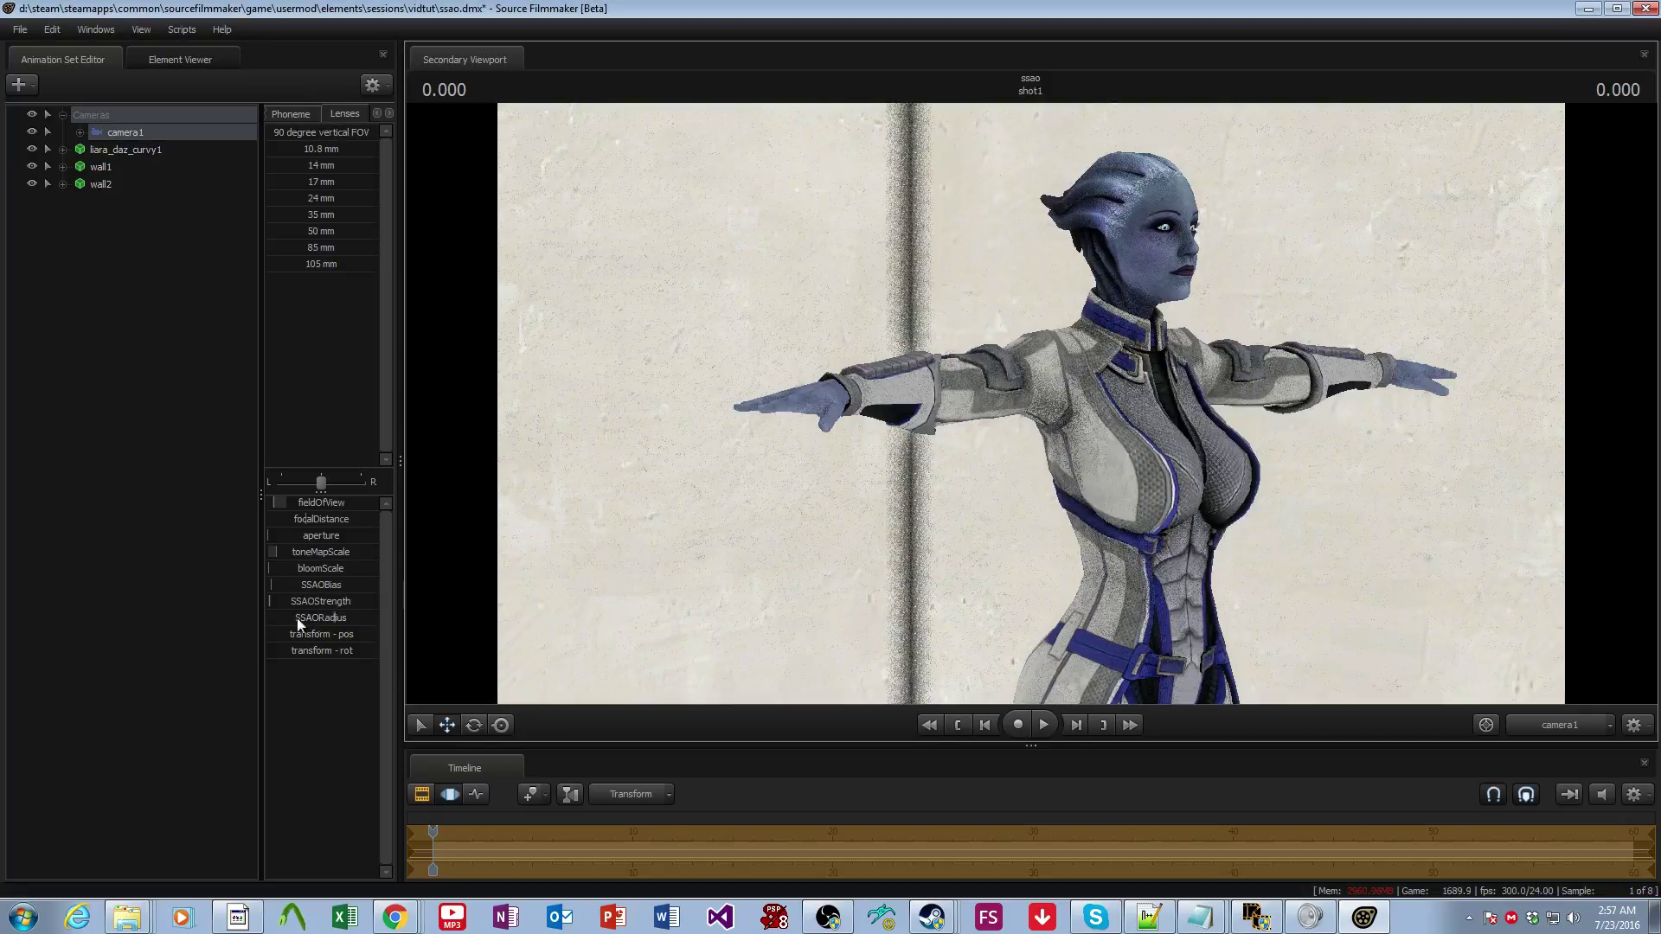
- Vary camera1's SSAOBias from its minimum to a high value and return it to a low setting
{"action": "left_click_drag", "start_coordinate": [279, 587], "coordinate": [286, 587]}
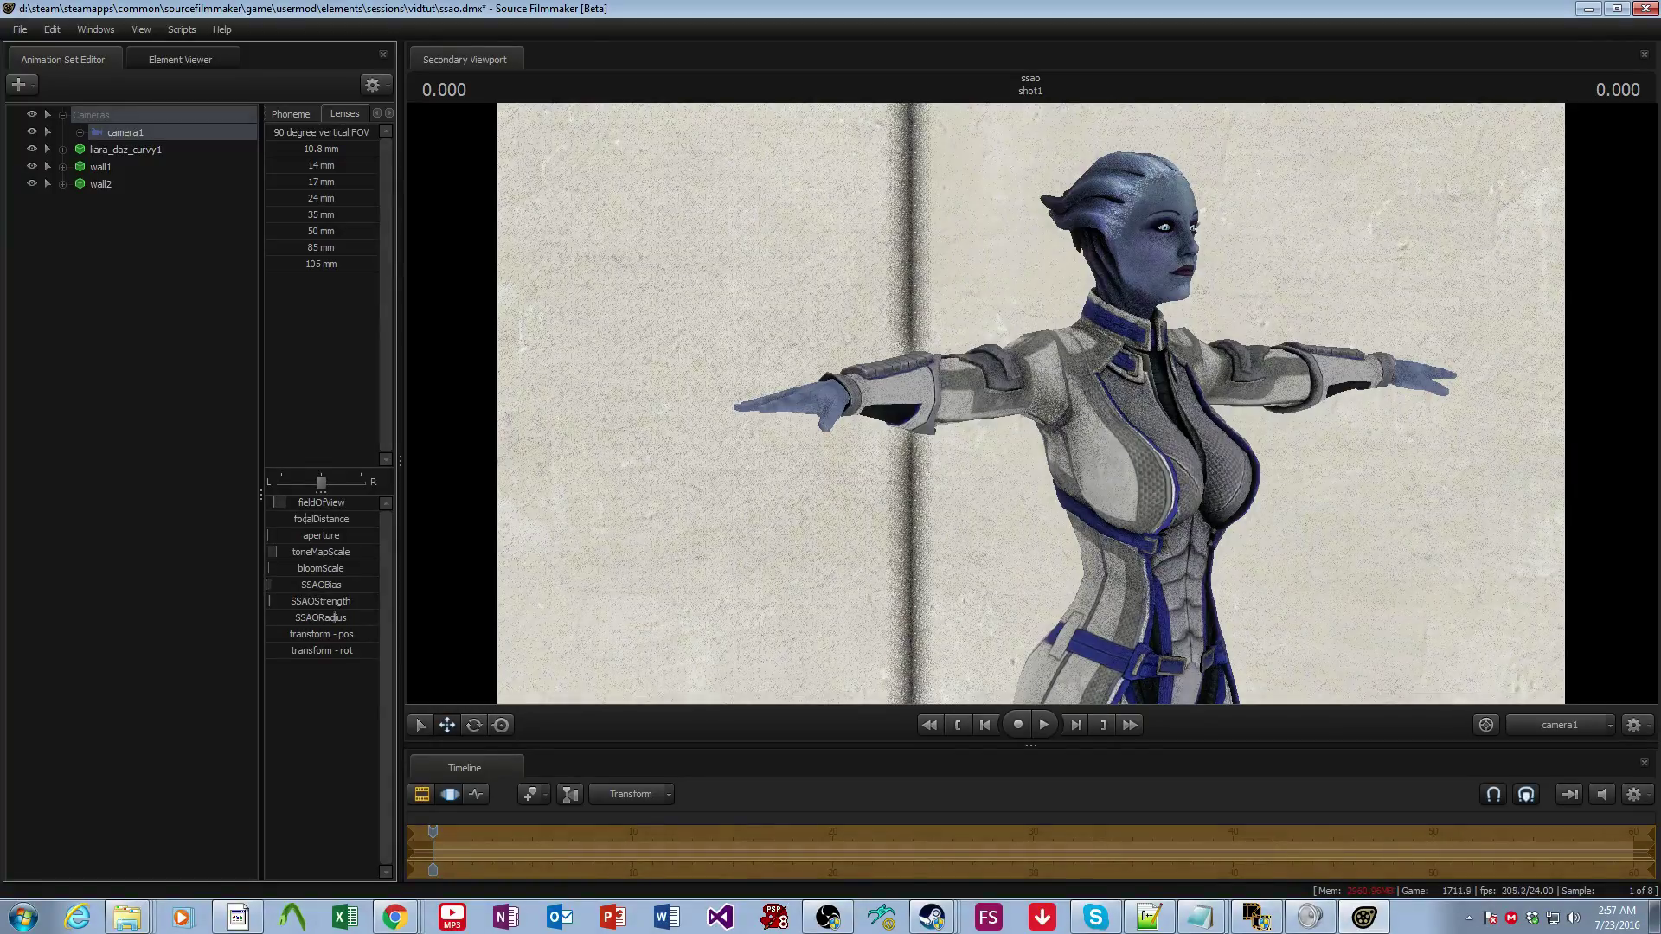
{"action": "left_click_drag", "start_coordinate": [268, 585], "coordinate": [307, 585]}
{"action": "left_click_drag", "start_coordinate": [260, 582], "coordinate": [277, 601]}
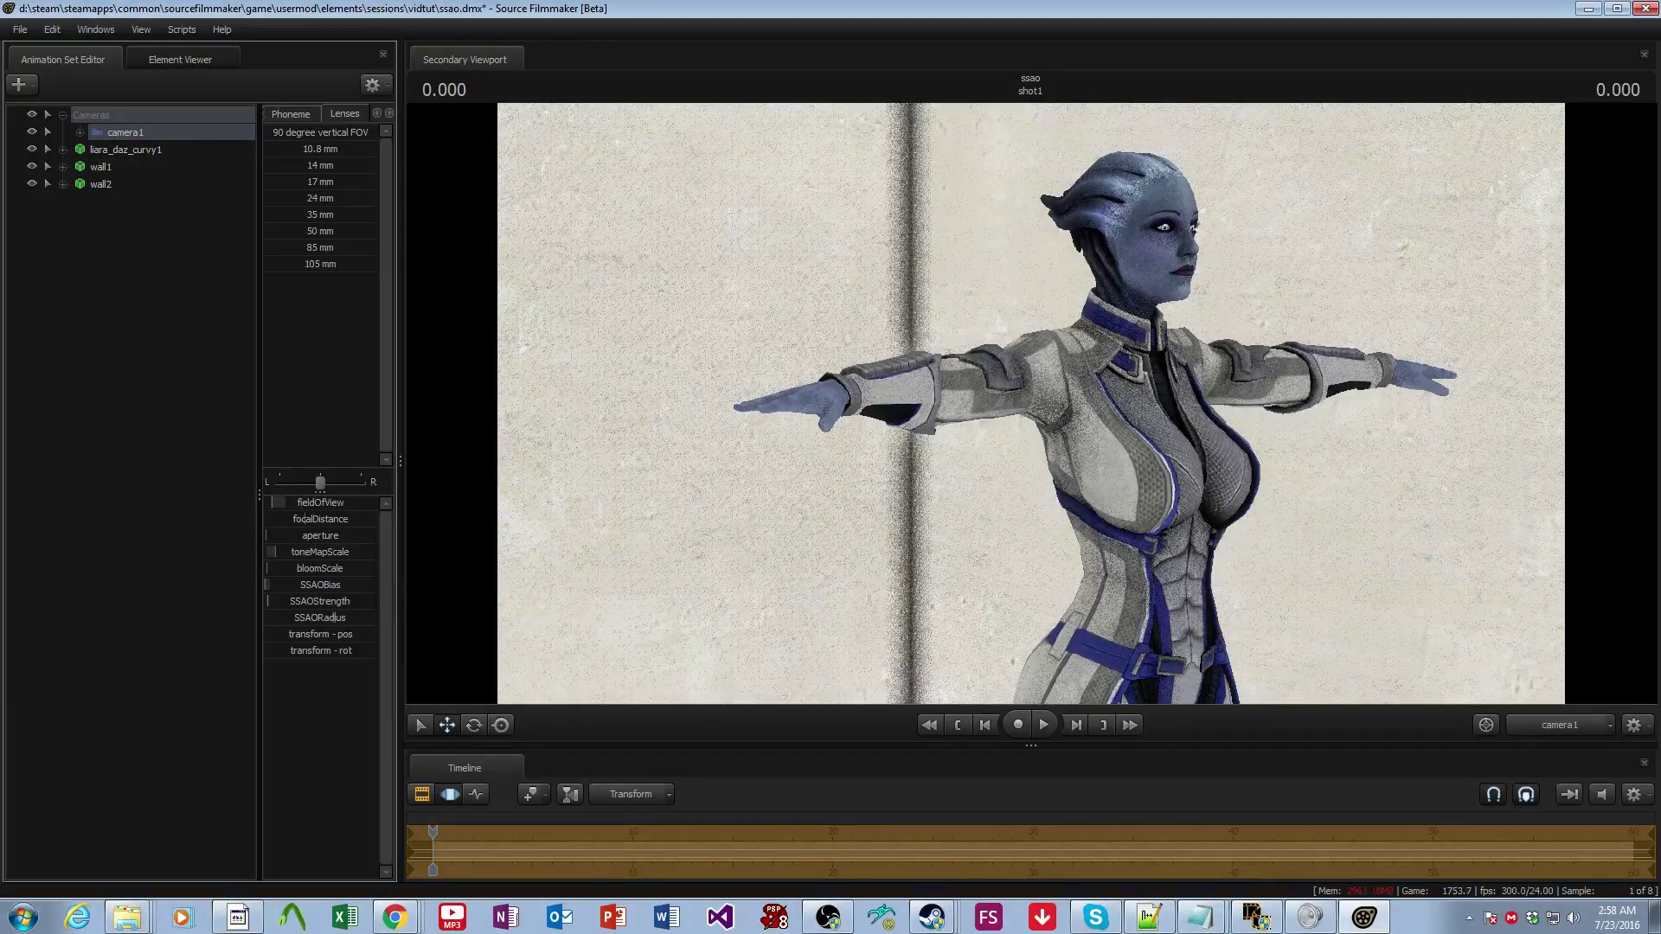
{"action": "left_click_drag", "start_coordinate": [267, 586], "coordinate": [378, 586]}
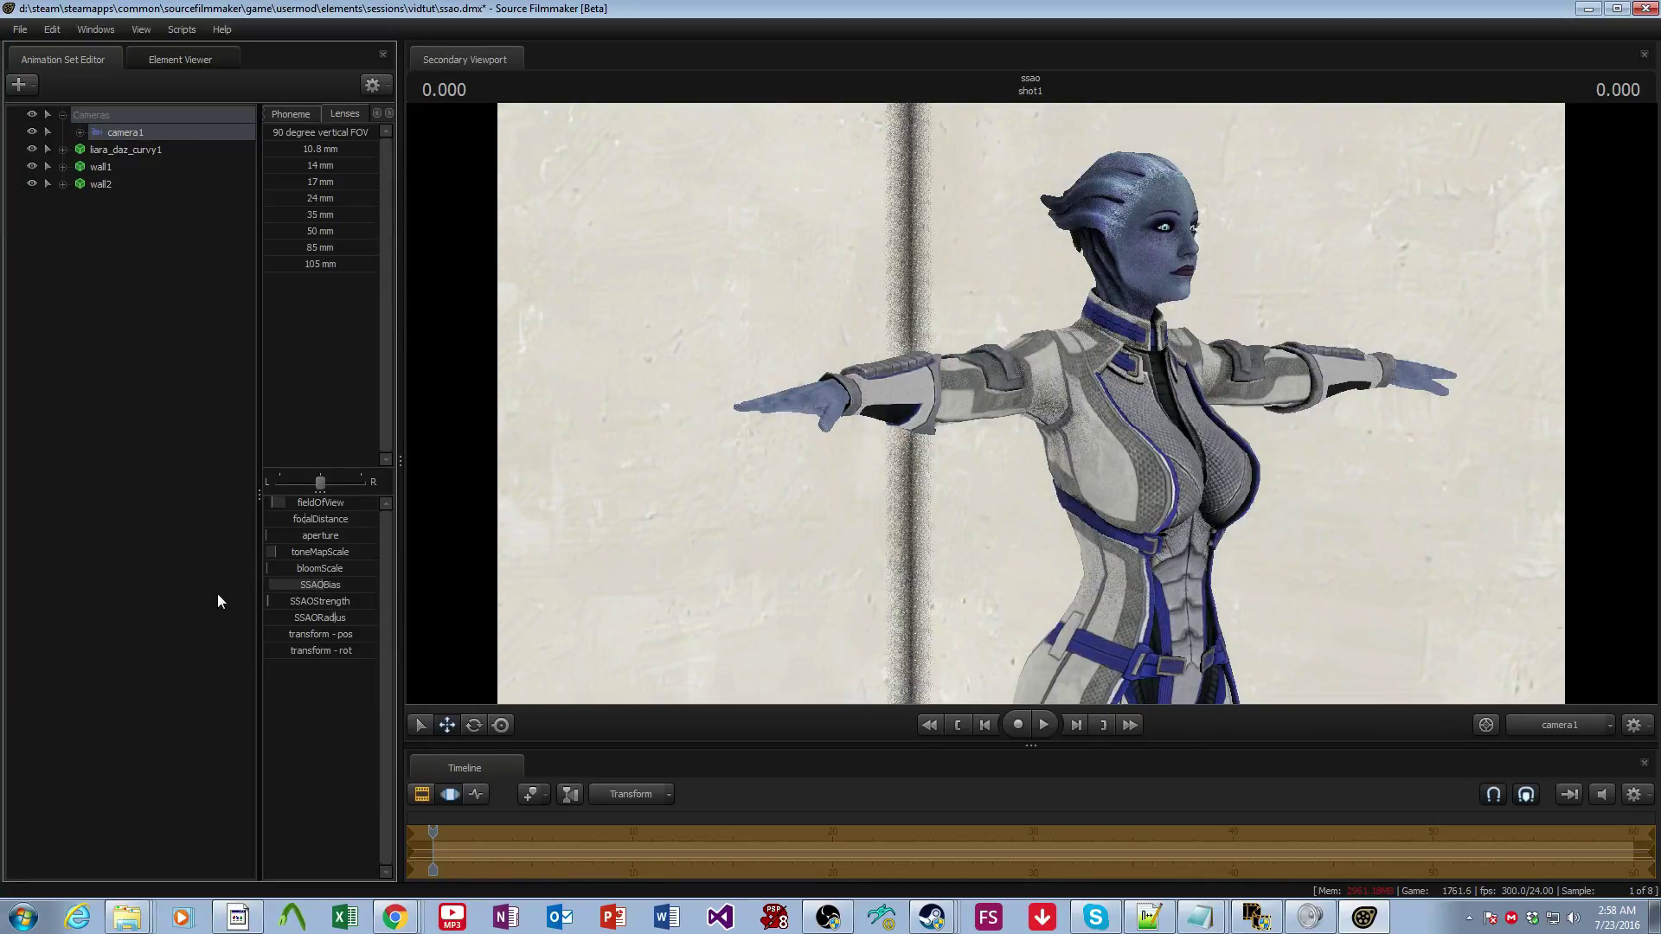
{"action": "mouse_move", "coordinate": [333, 584]}
{"action": "left_mouse_down"}
{"action": "mouse_move", "coordinate": [294, 584]}
{"action": "mouse_move", "coordinate": [366, 584]}
{"action": "mouse_move", "coordinate": [270, 589]}
{"action": "left_mouse_up"}
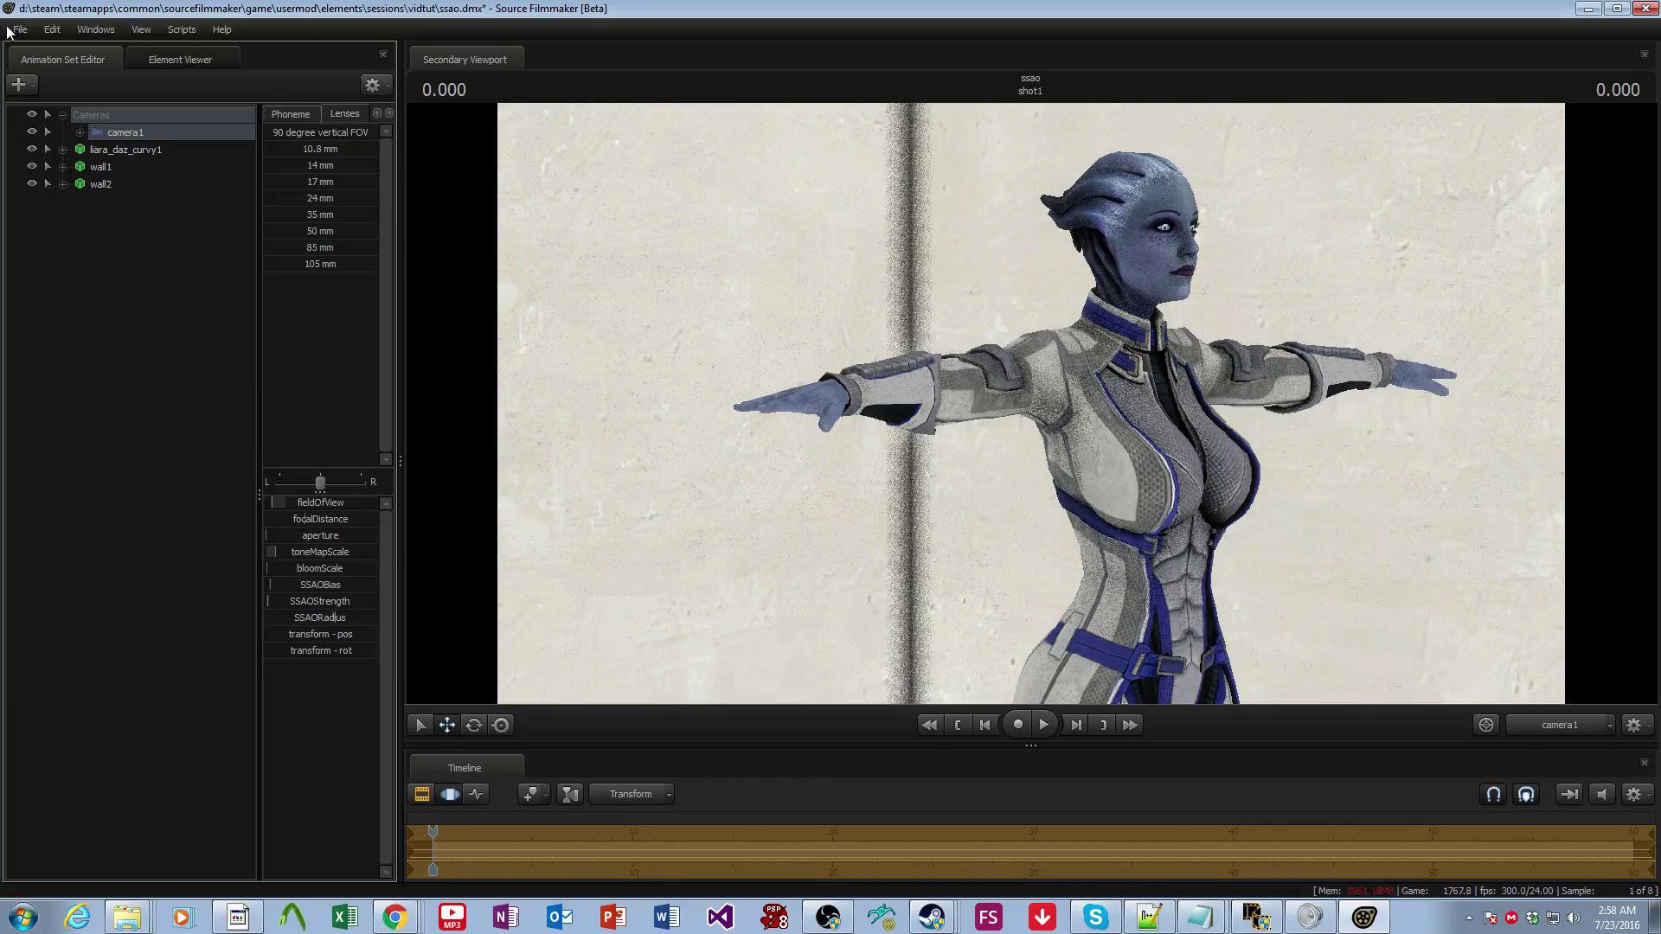
- Create a new light, look through it in the viewport, and aim it at the character's front with lighting enabled
{"action": "left_click", "coordinate": [19, 84]}
{"action": "left_click", "coordinate": [163, 123]}
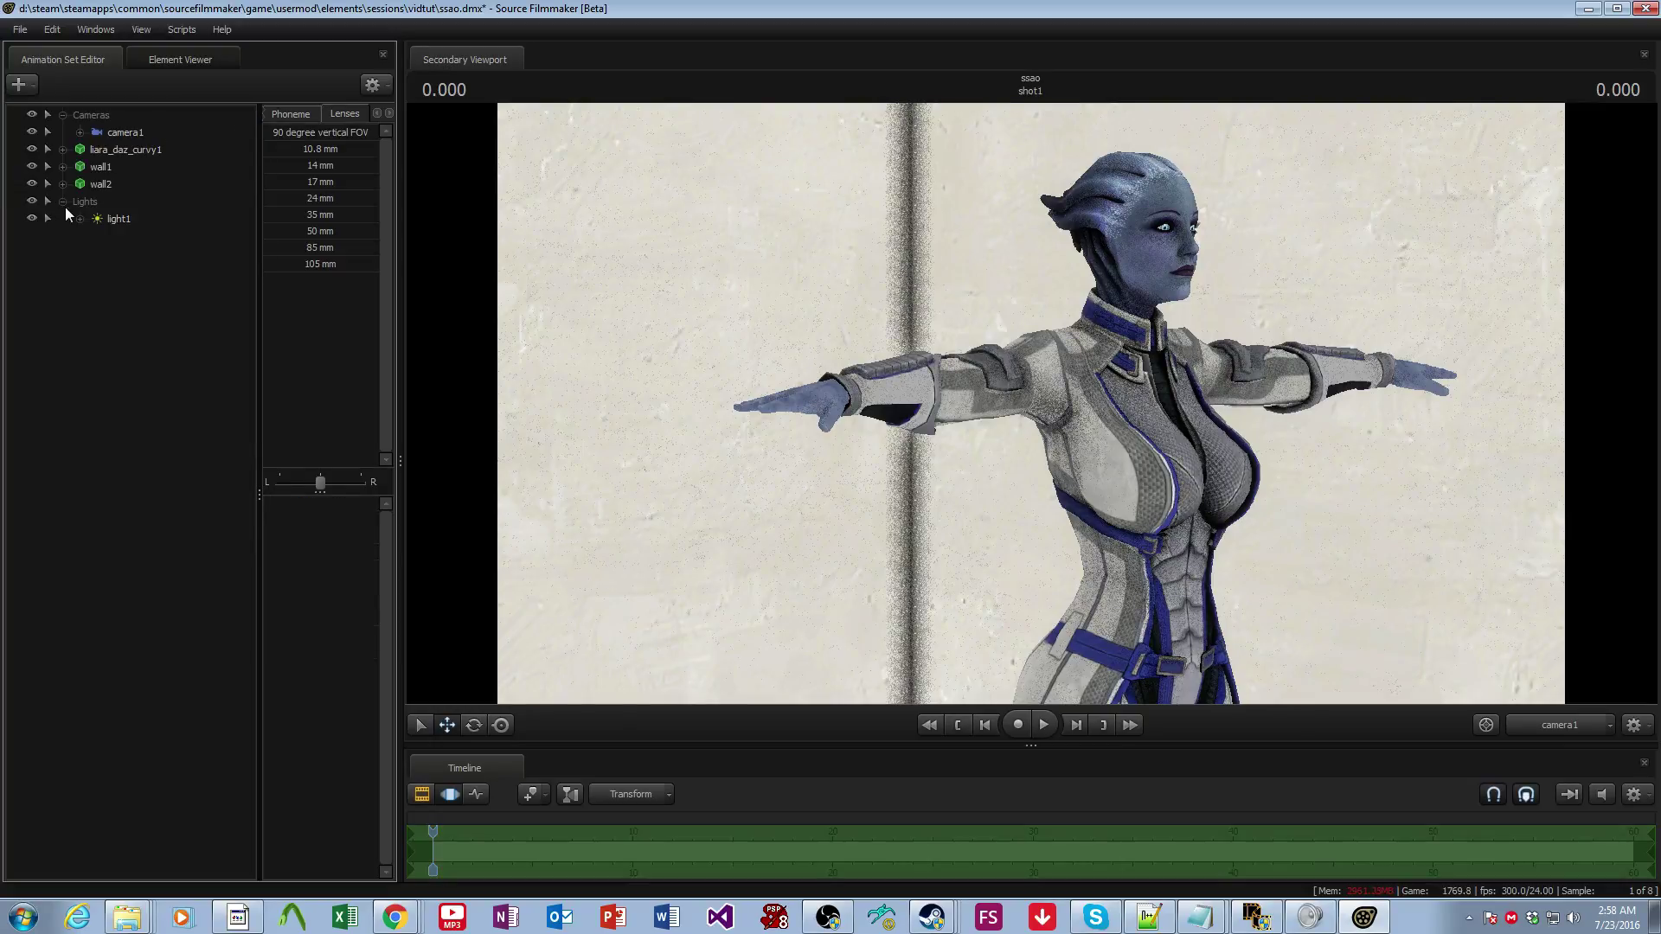
{"action": "left_click_drag", "start_coordinate": [103, 220], "coordinate": [1035, 411]}
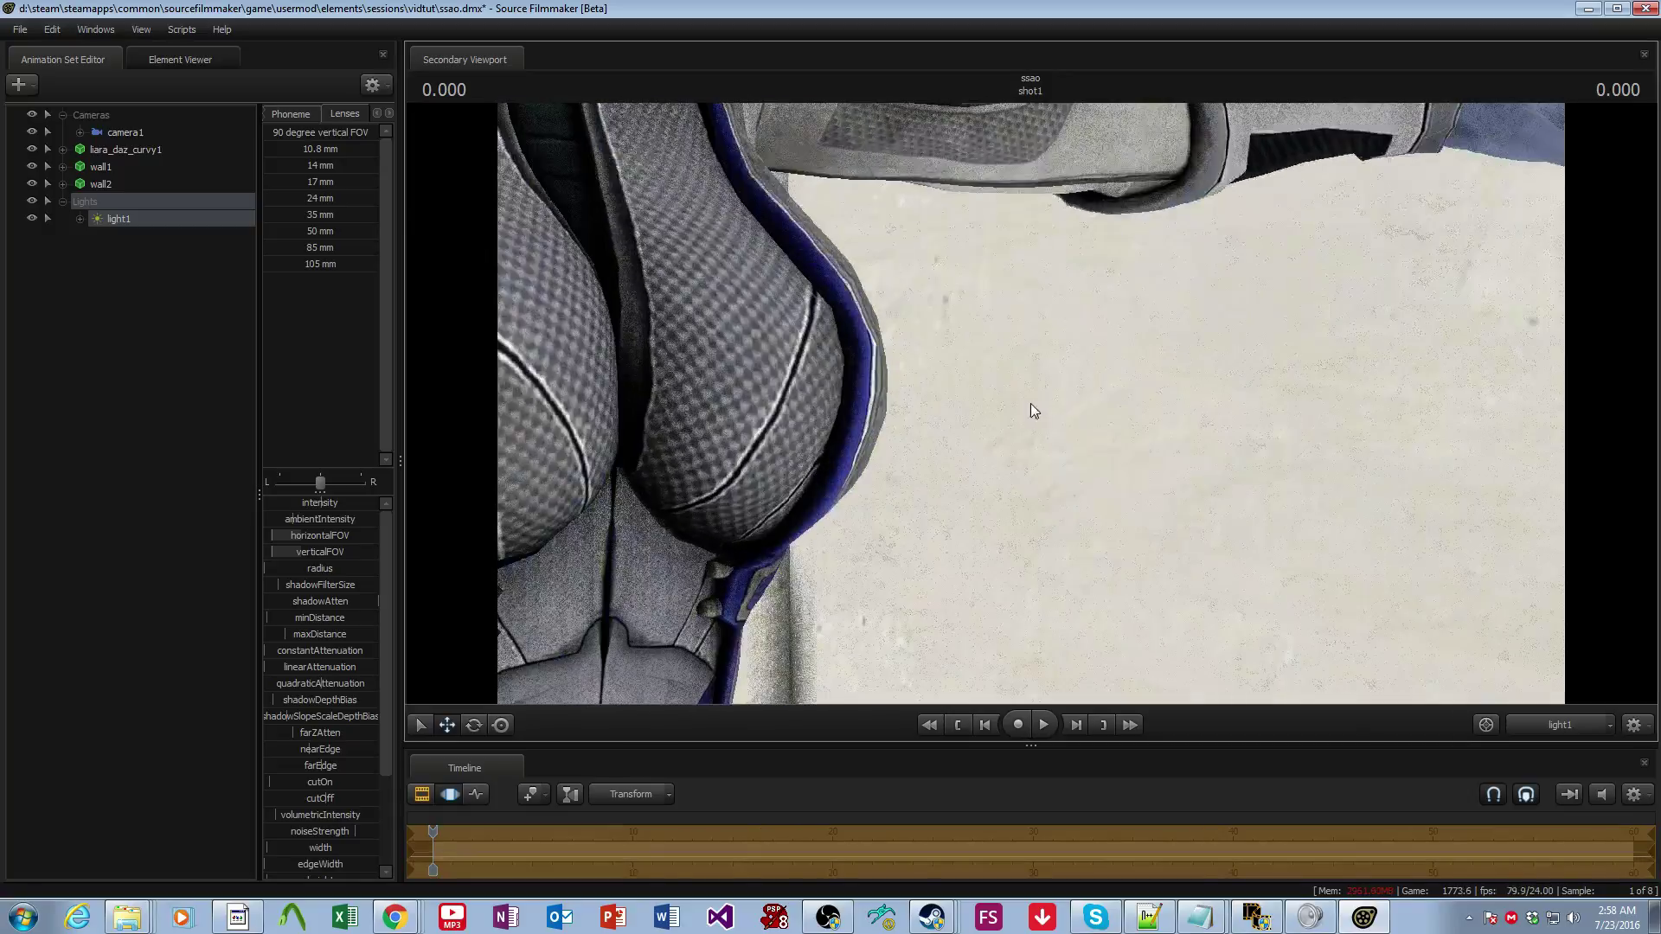
{"action": "right_click", "coordinate": [1035, 411]}
{"action": "left_click", "coordinate": [1098, 460]}
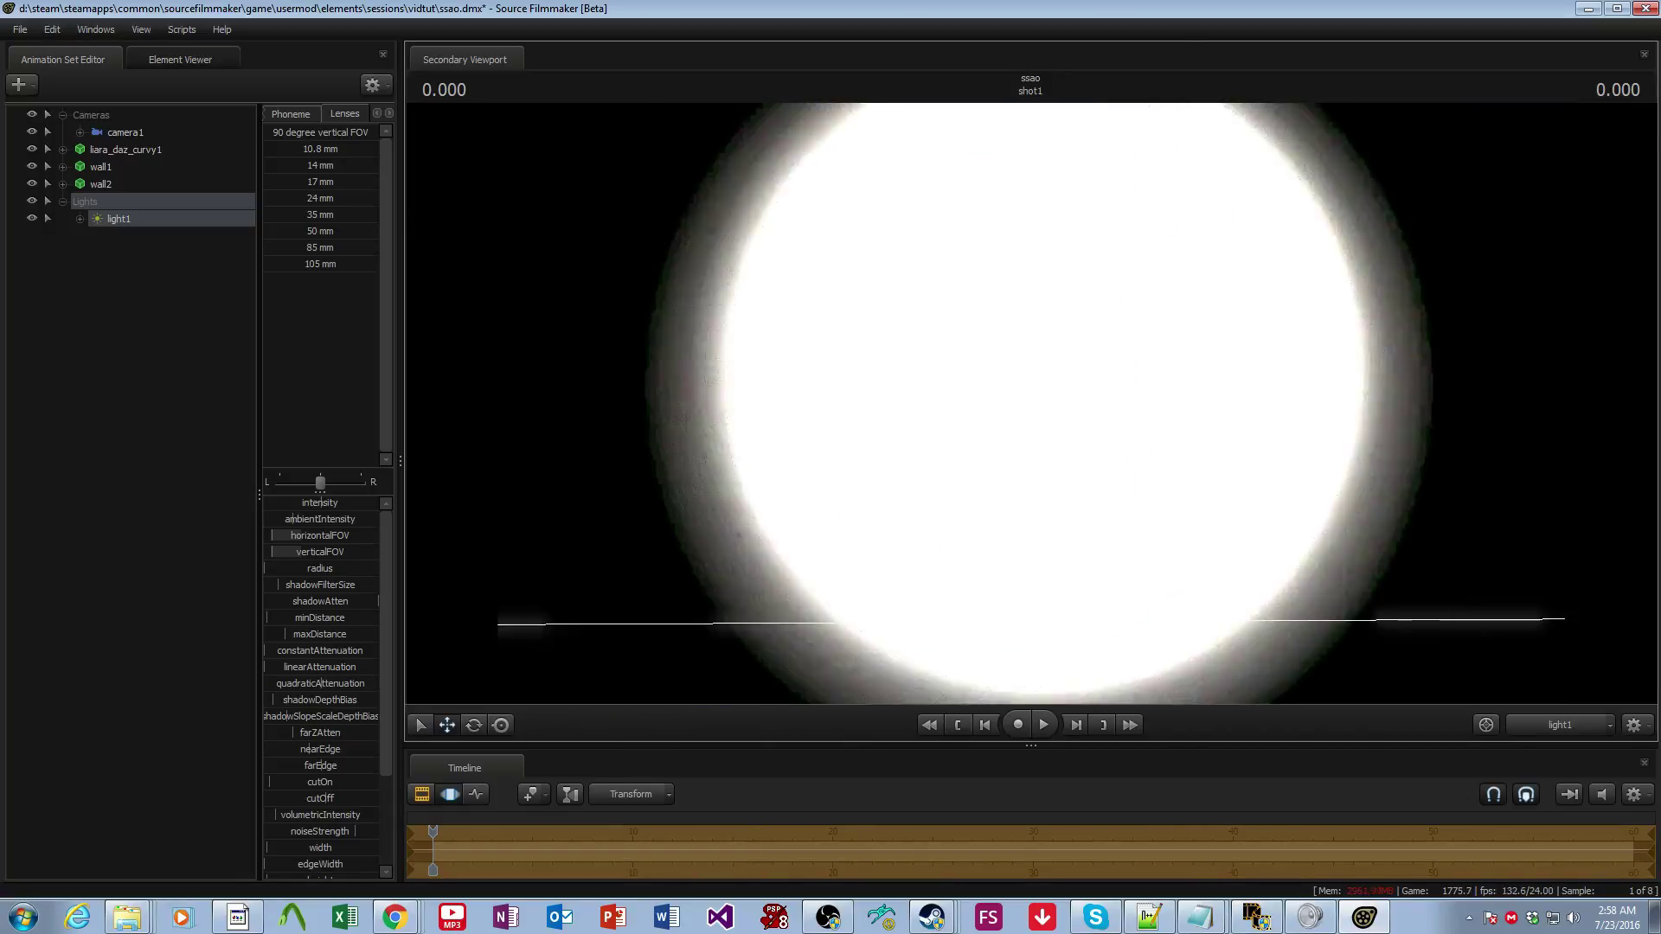
{"action": "left_click_drag", "start_coordinate": [1098, 461], "coordinate": [1038, 457]}
- Raise light1's radius to its maximum and reduce its color_green and color_blue for a warm orange tint
{"action": "left_click_drag", "start_coordinate": [299, 570], "coordinate": [378, 569]}
{"action": "scroll", "coordinate": [363, 804], "scroll_direction": "down", "scroll_amount": 3}
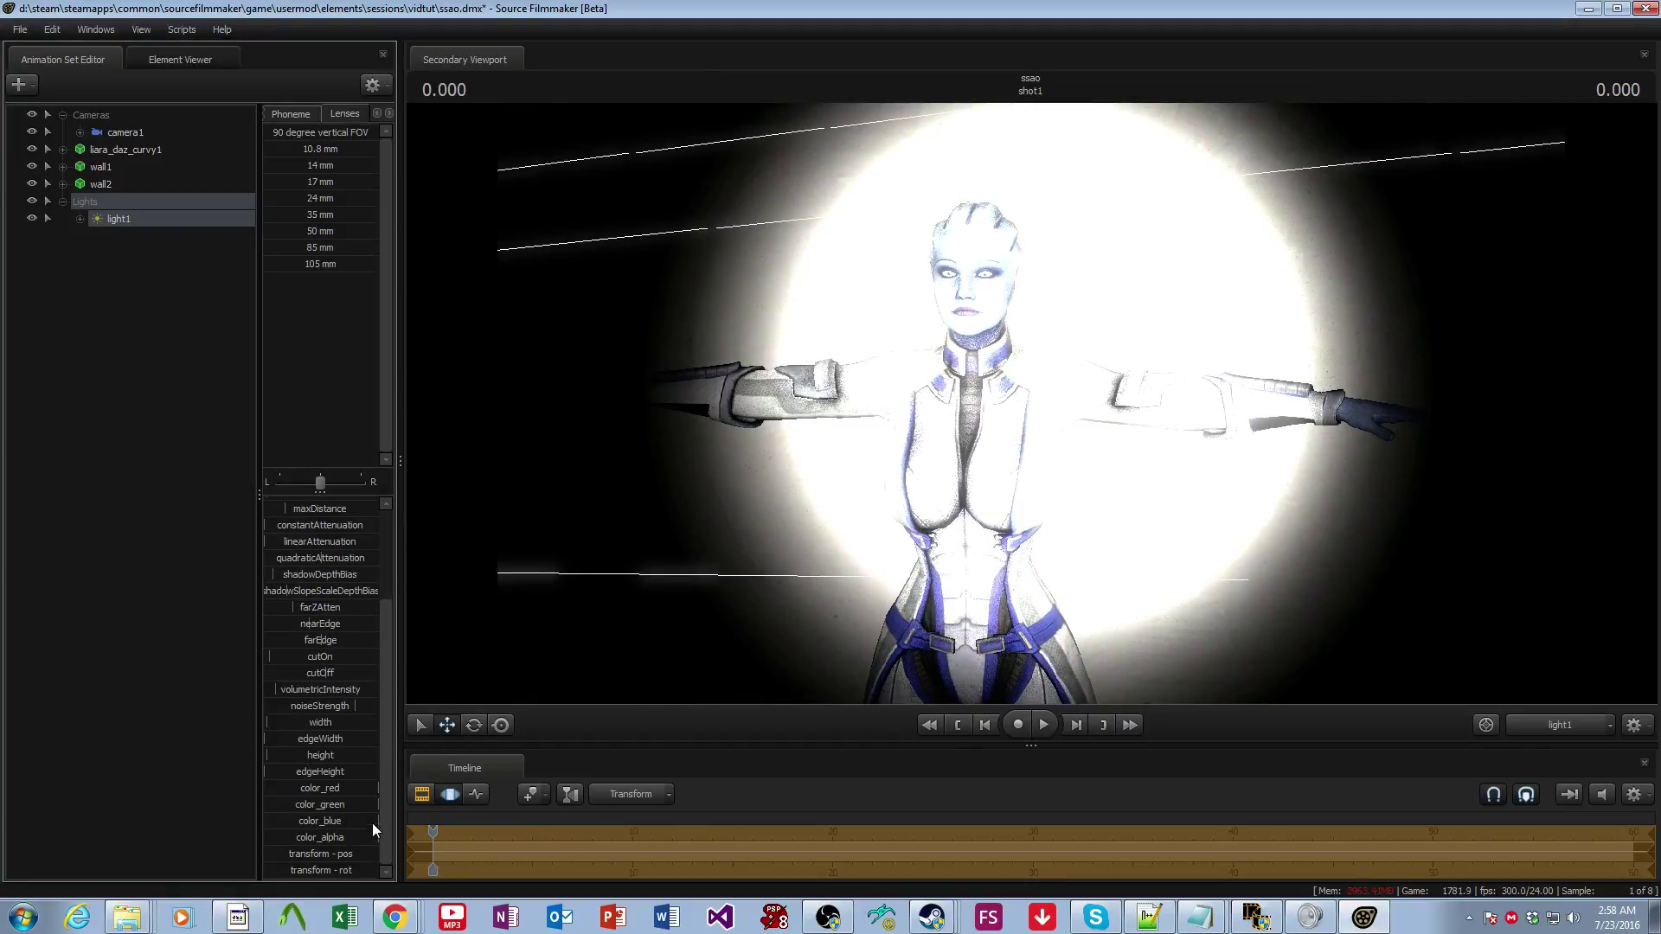
{"action": "left_click_drag", "start_coordinate": [372, 826], "coordinate": [332, 806]}
- Leave the light's view and change the viewport's scene camera to camera1
{"action": "left_click", "coordinate": [1596, 727]}
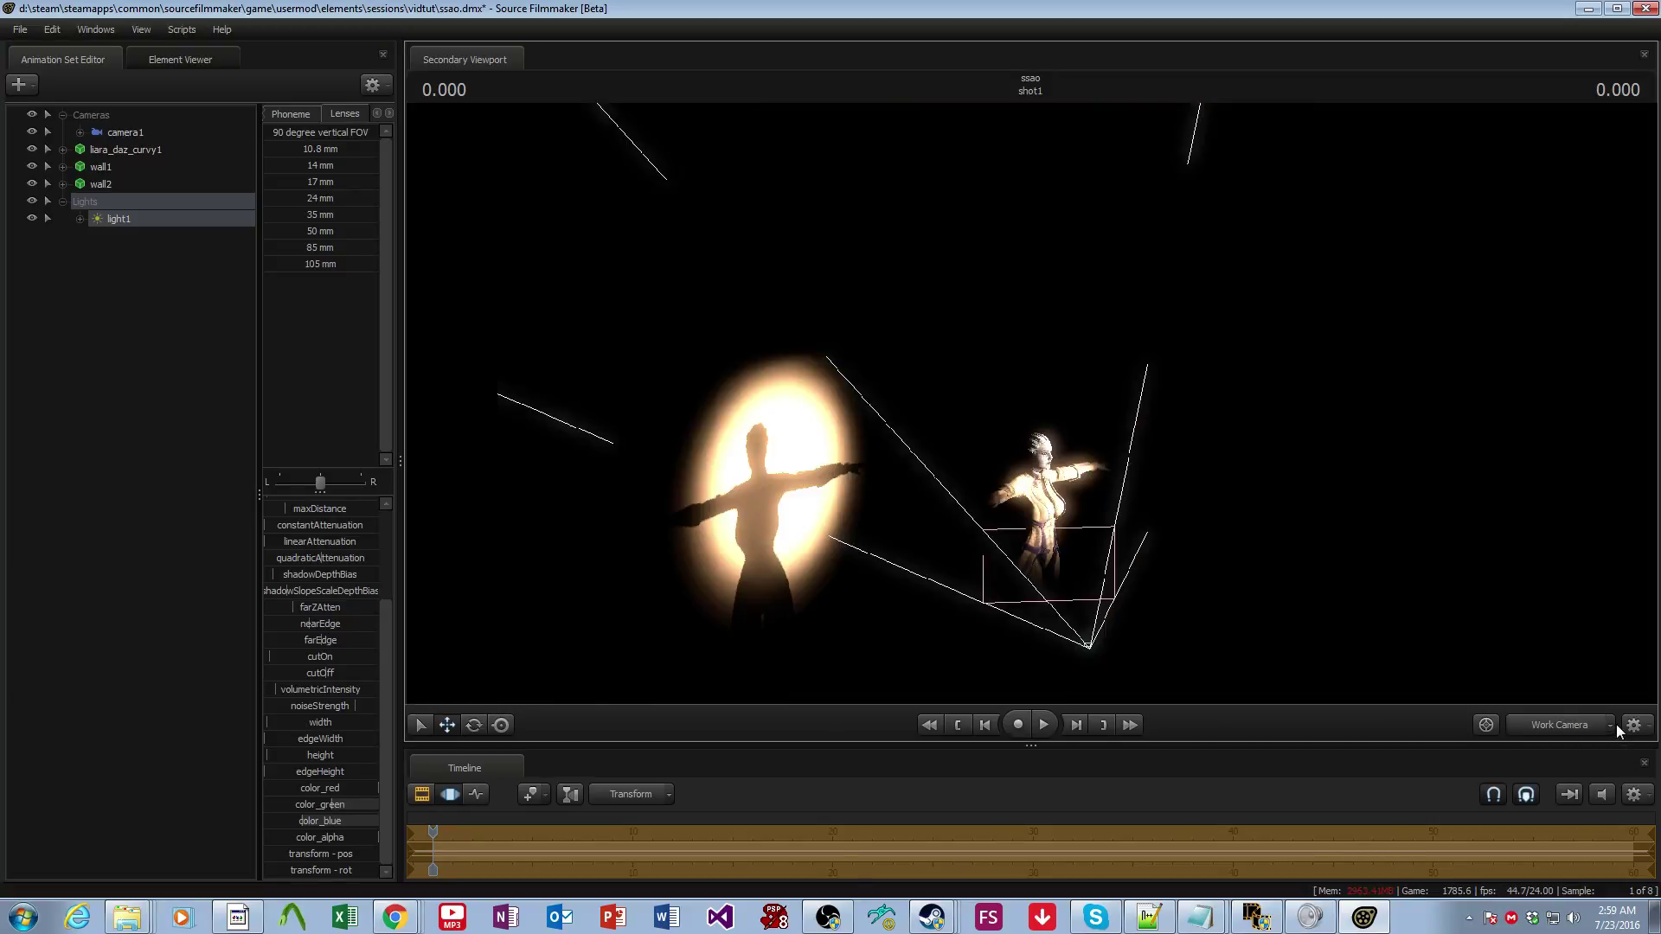
{"action": "left_click", "coordinate": [1615, 724]}
{"action": "mouse_move", "coordinate": [1590, 786]}
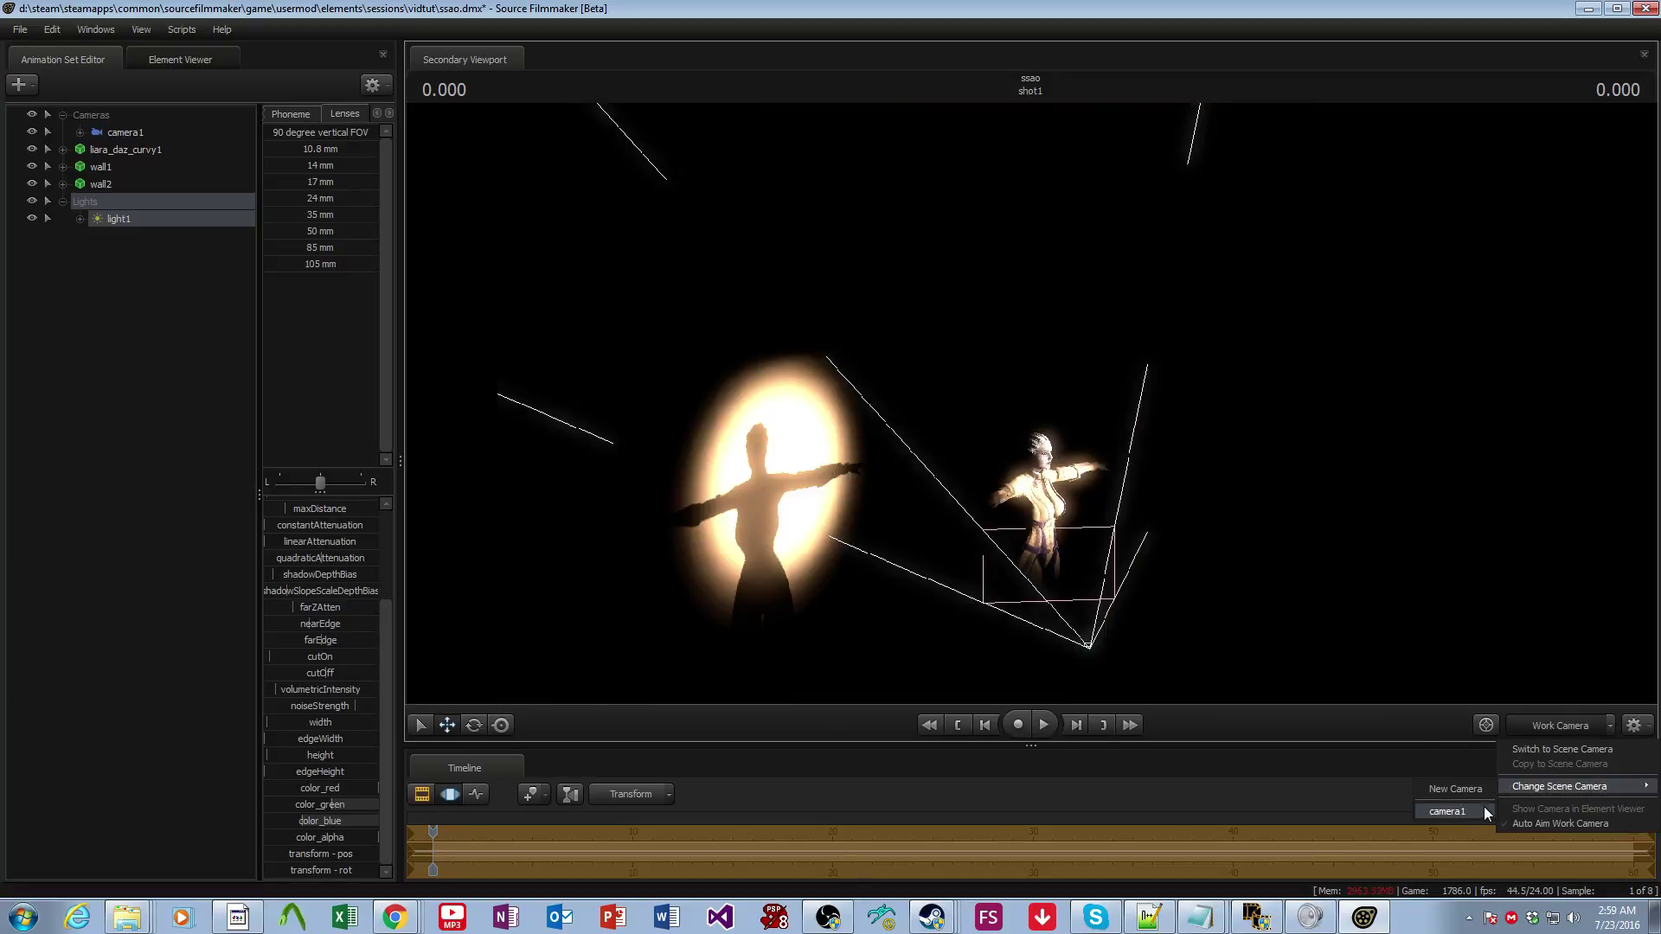
{"action": "left_click", "coordinate": [1479, 809]}
- Set the progressive refinement Depth Of Field samples to 128 in the render settings
{"action": "right_click", "coordinate": [1266, 460]}
{"action": "left_click", "coordinate": [1301, 473]}
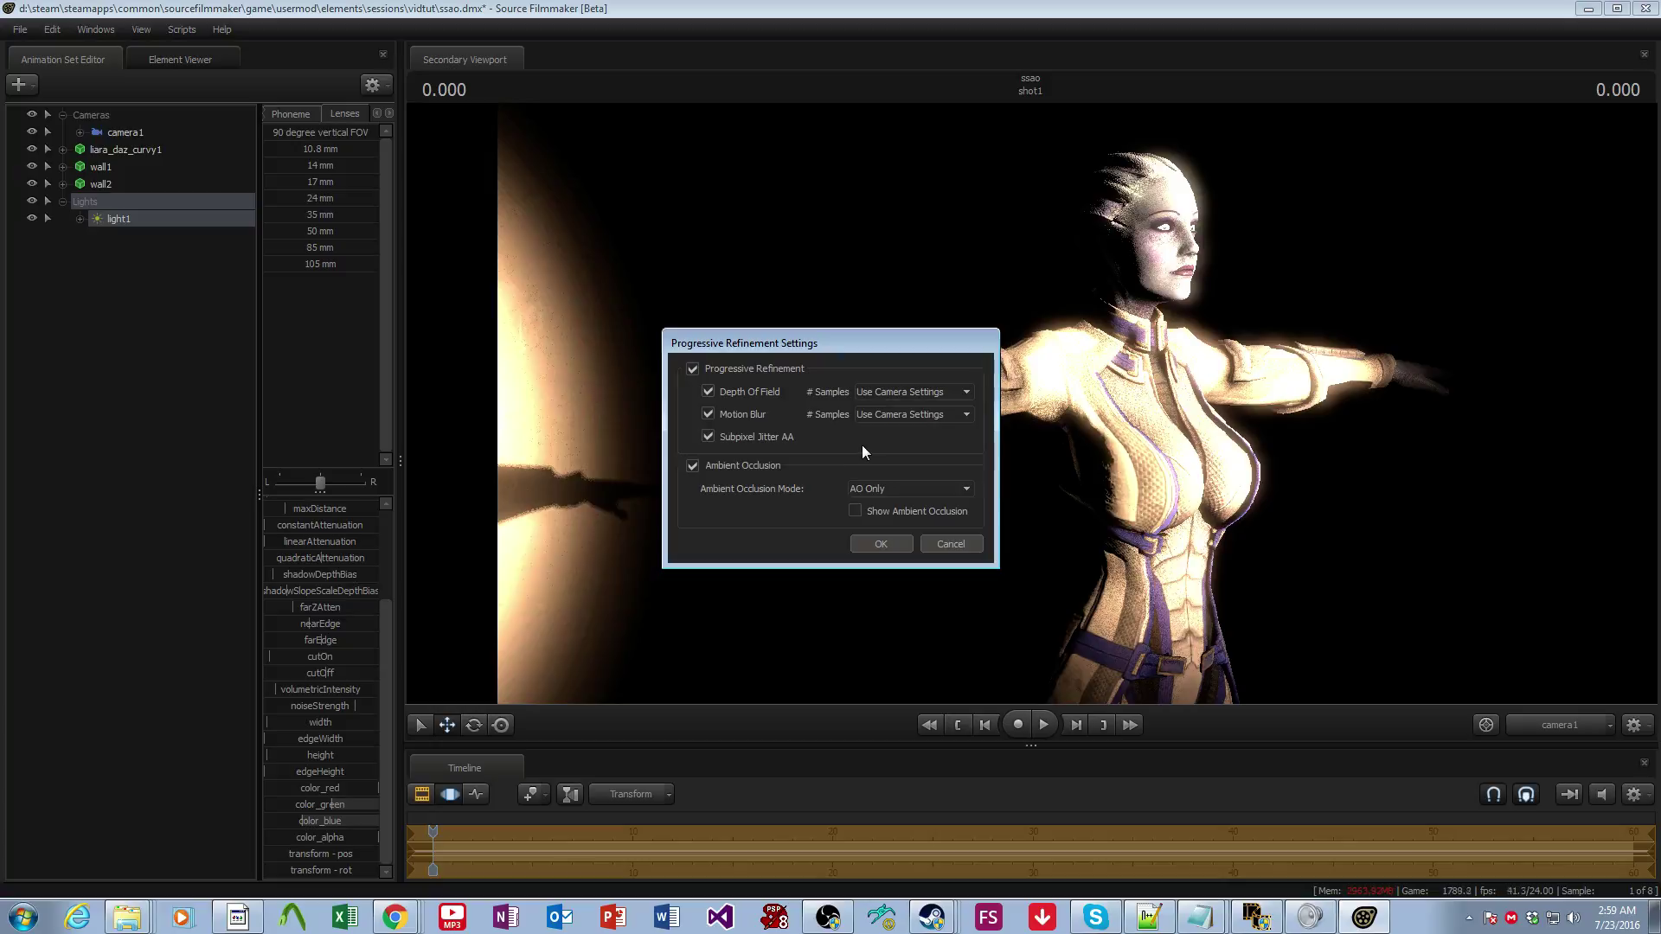
{"action": "left_click", "coordinate": [901, 399]}
{"action": "left_click", "coordinate": [900, 468]}
{"action": "left_click", "coordinate": [881, 544]}
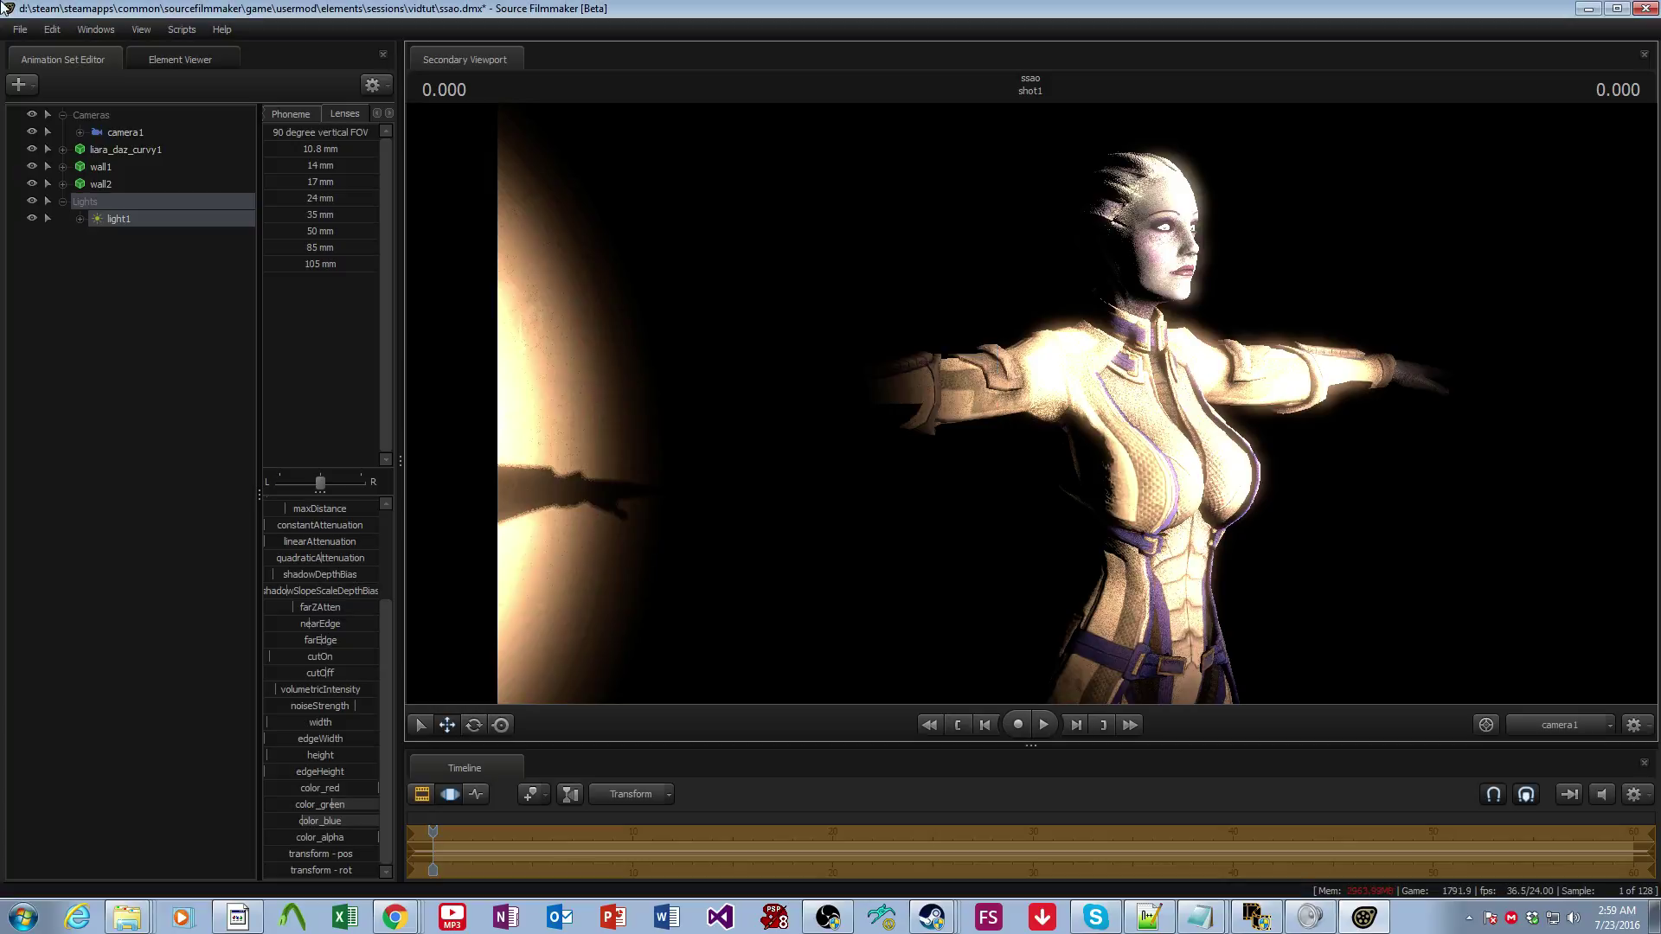
- Look through light1 and reposition it so its beam covers the character and the wall seam, ending in the work camera
{"action": "left_click", "coordinate": [1570, 723]}
{"action": "left_click_drag", "start_coordinate": [114, 221], "coordinate": [778, 389]}
{"action": "mouse_move", "coordinate": [779, 389]}
{"action": "left_mouse_down"}
{"action": "mouse_move", "coordinate": [675, 385]}
{"action": "mouse_move", "coordinate": [831, 372]}
{"action": "mouse_move", "coordinate": [783, 389]}
{"action": "left_mouse_up"}
{"action": "key", "text": "w"}
{"action": "key", "text": "s"}
{"action": "left_click_drag", "start_coordinate": [1038, 424], "coordinate": [1046, 433]}
{"action": "left_click", "coordinate": [1557, 721]}
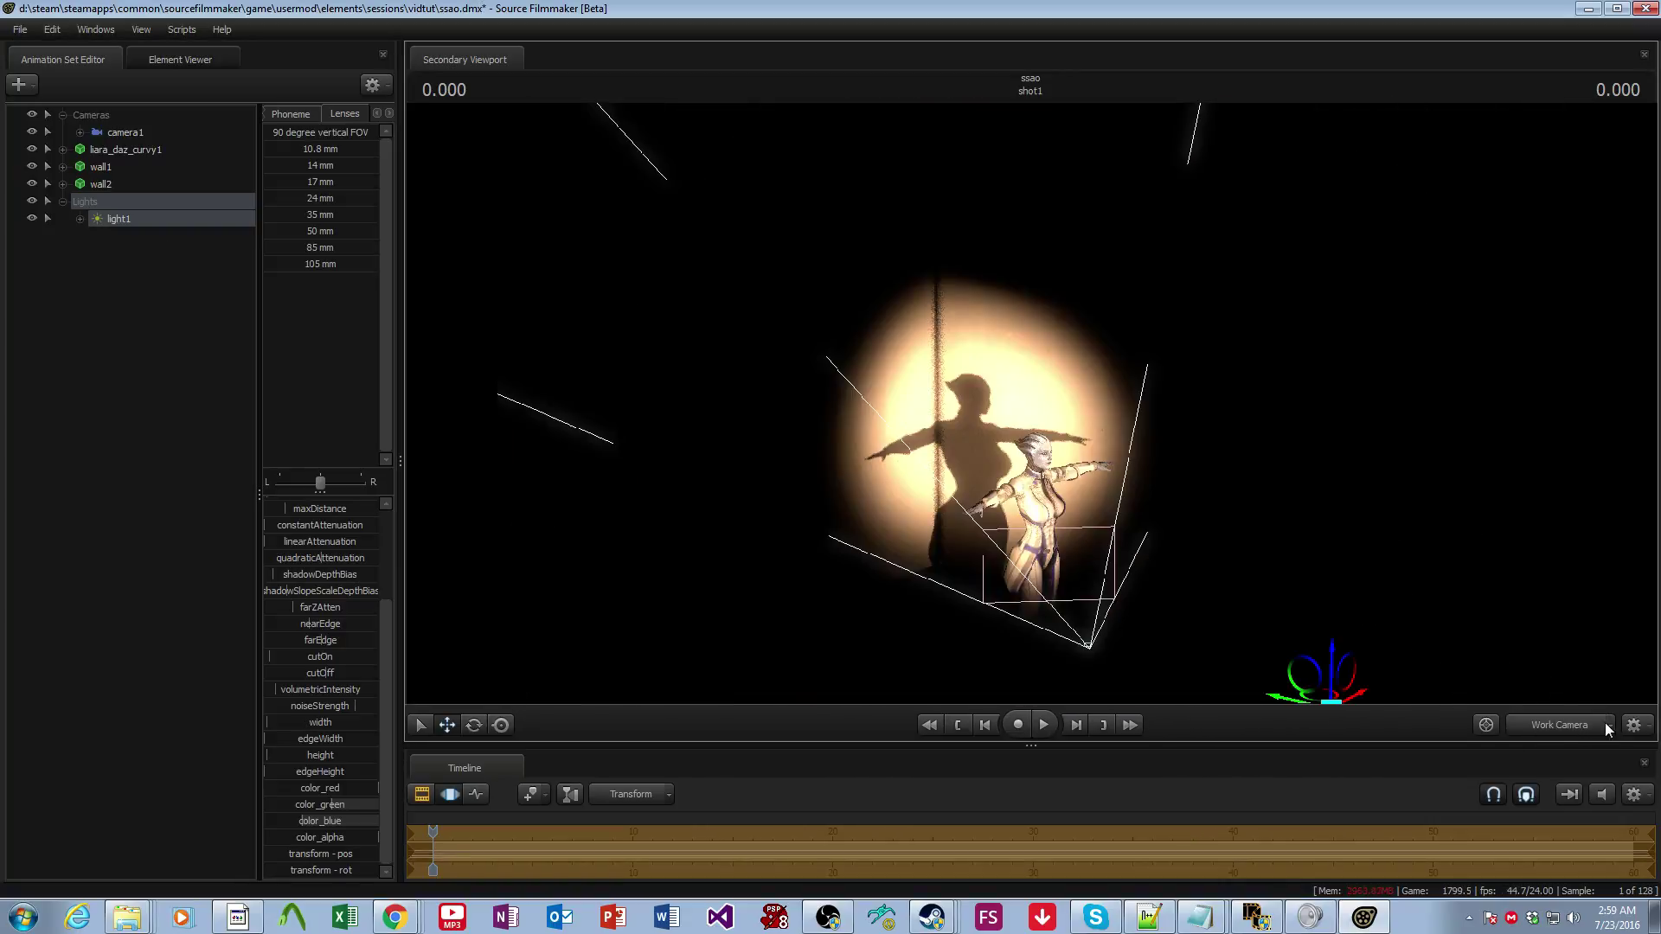
- Change the scene camera back to camera1 and preview the refined image in the Clip Editor
{"action": "left_click", "coordinate": [1607, 723]}
{"action": "mouse_move", "coordinate": [1557, 785]}
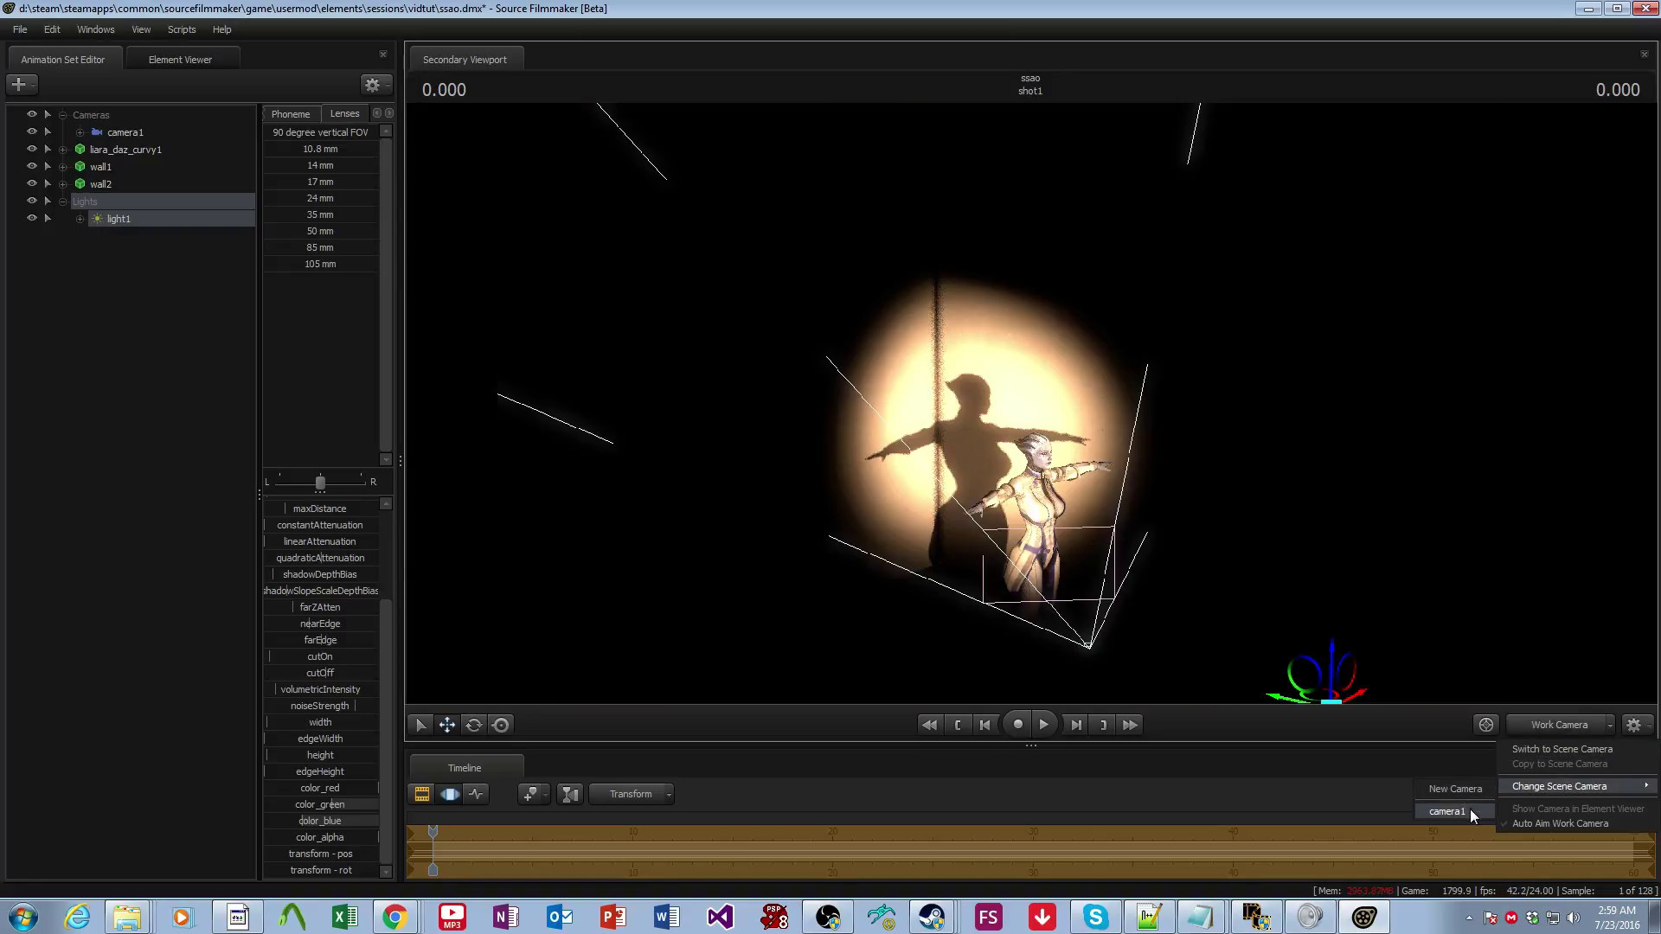
{"action": "left_click", "coordinate": [1471, 810]}
{"action": "left_click", "coordinate": [422, 794]}
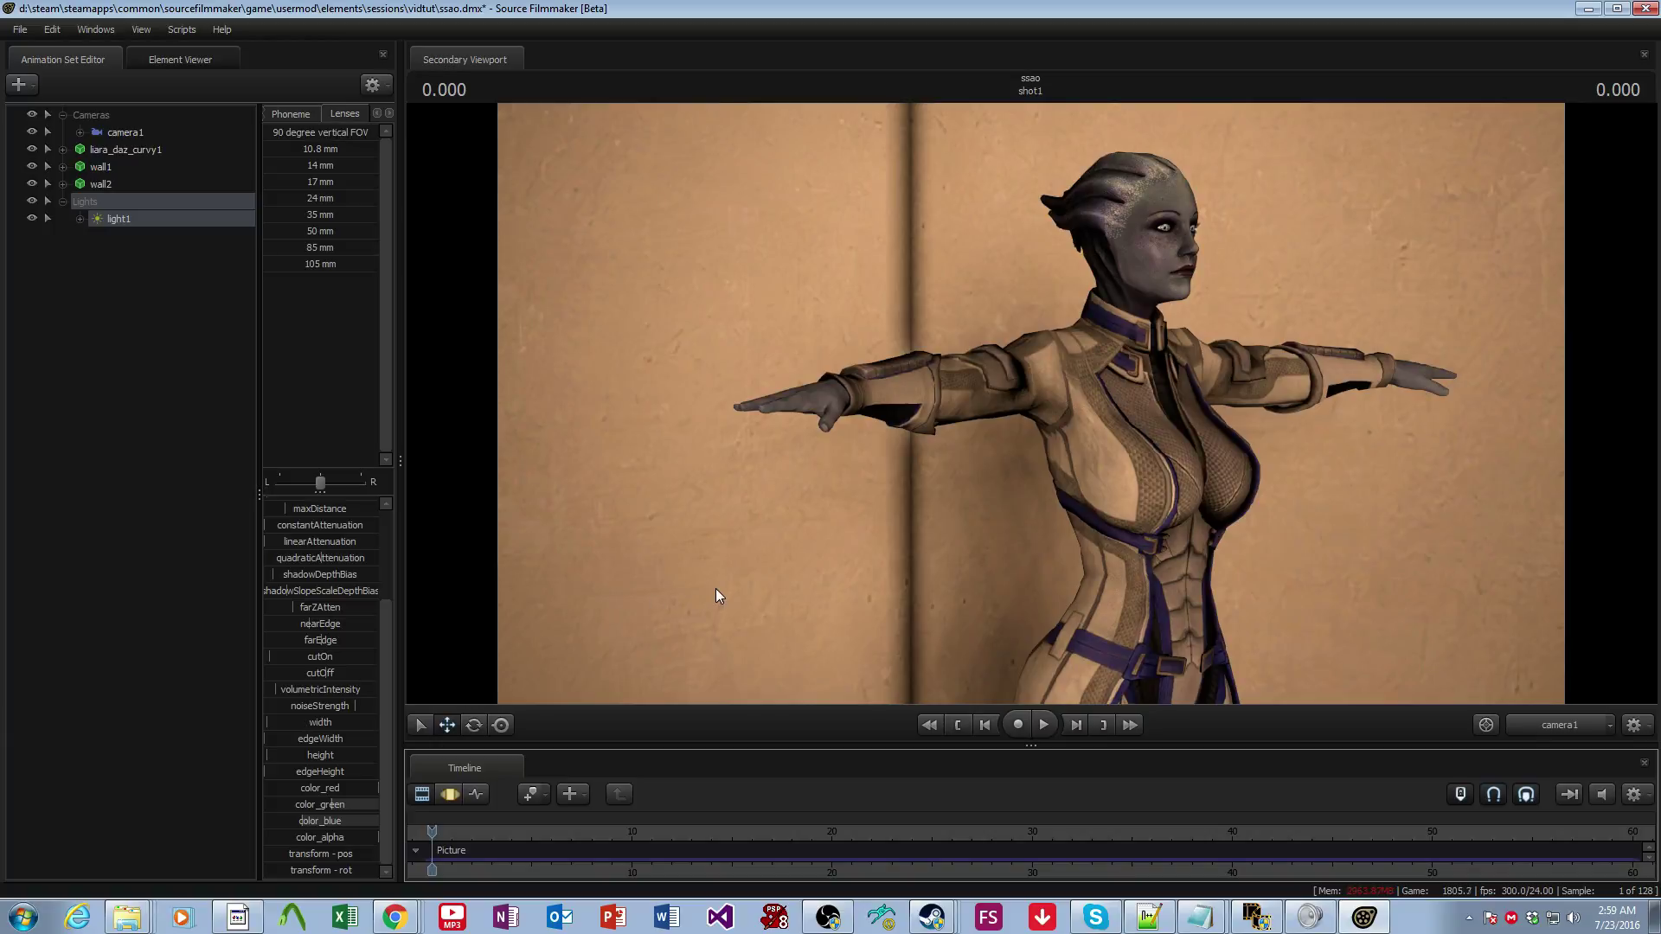
- Select camera1 and review the viewport's progressive refinement settings, keeping them as they are
{"action": "left_click", "coordinate": [120, 149]}
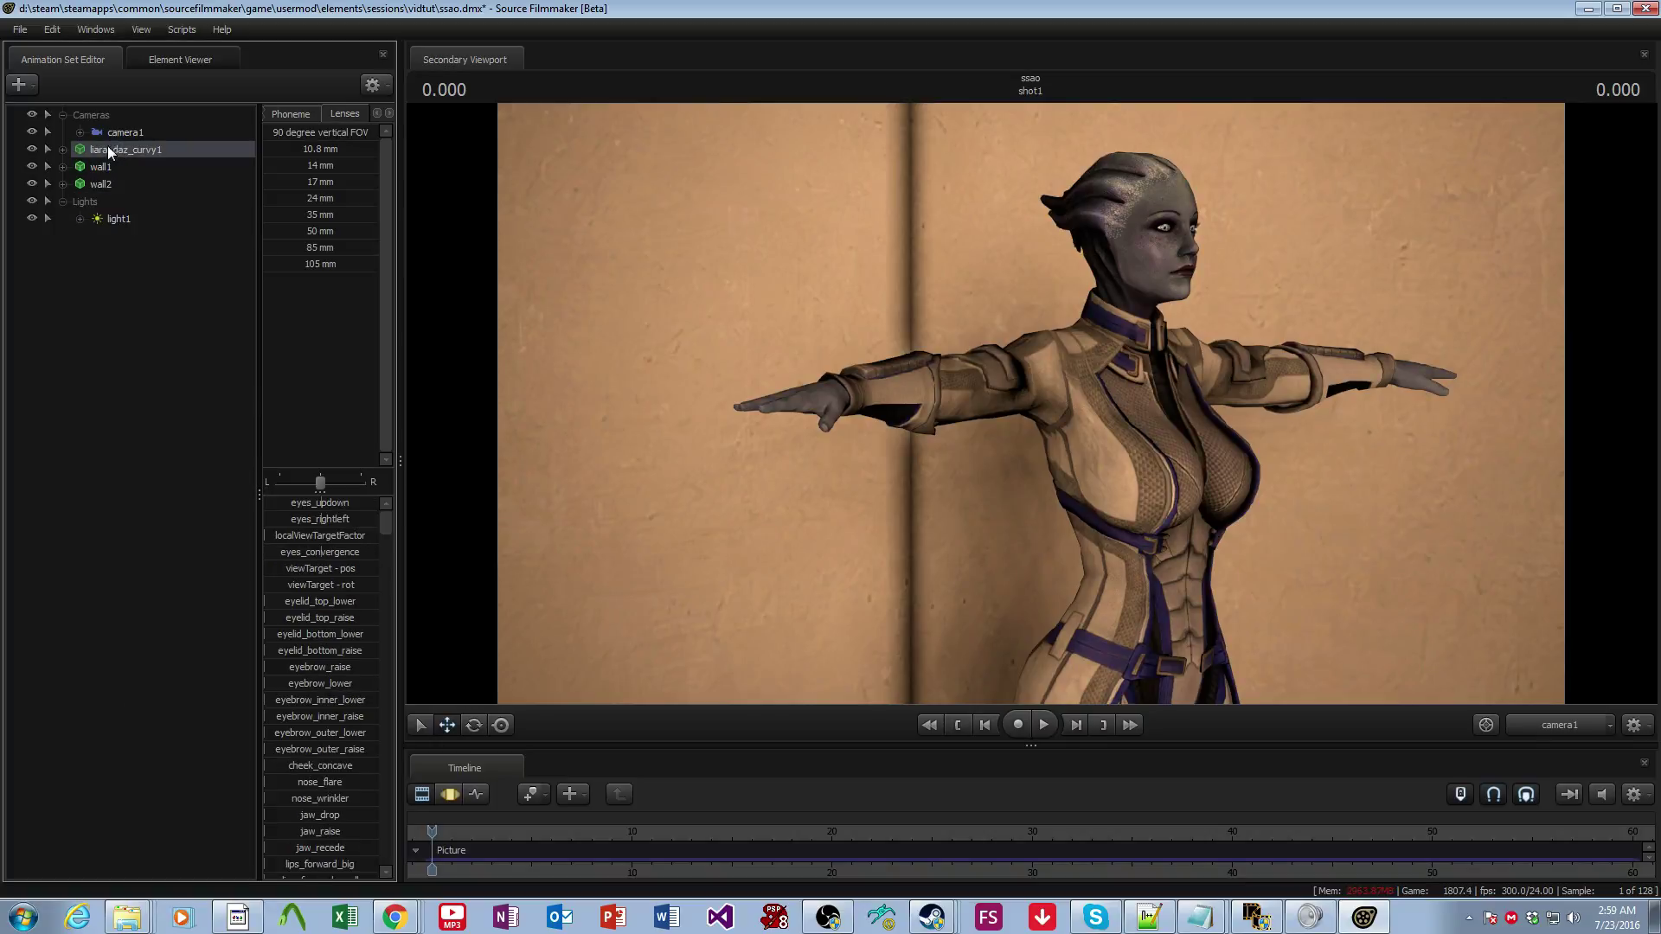
{"action": "left_click", "coordinate": [130, 132]}
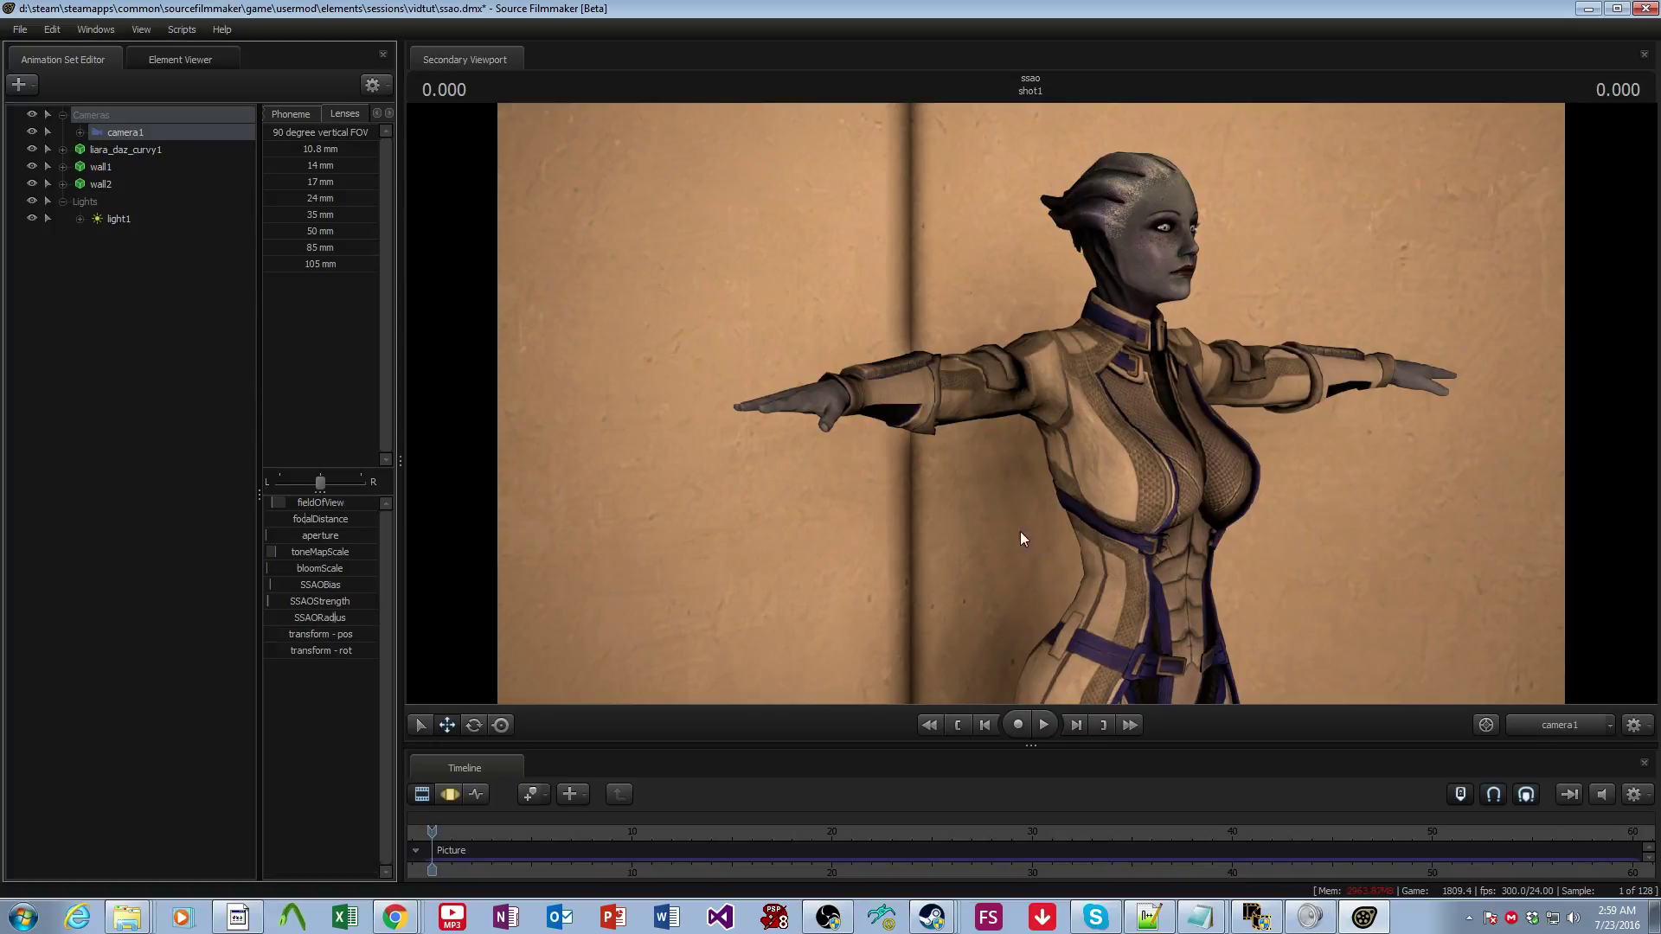
{"action": "right_click", "coordinate": [1074, 363]}
{"action": "left_click", "coordinate": [1116, 381]}
{"action": "left_click", "coordinate": [879, 545]}
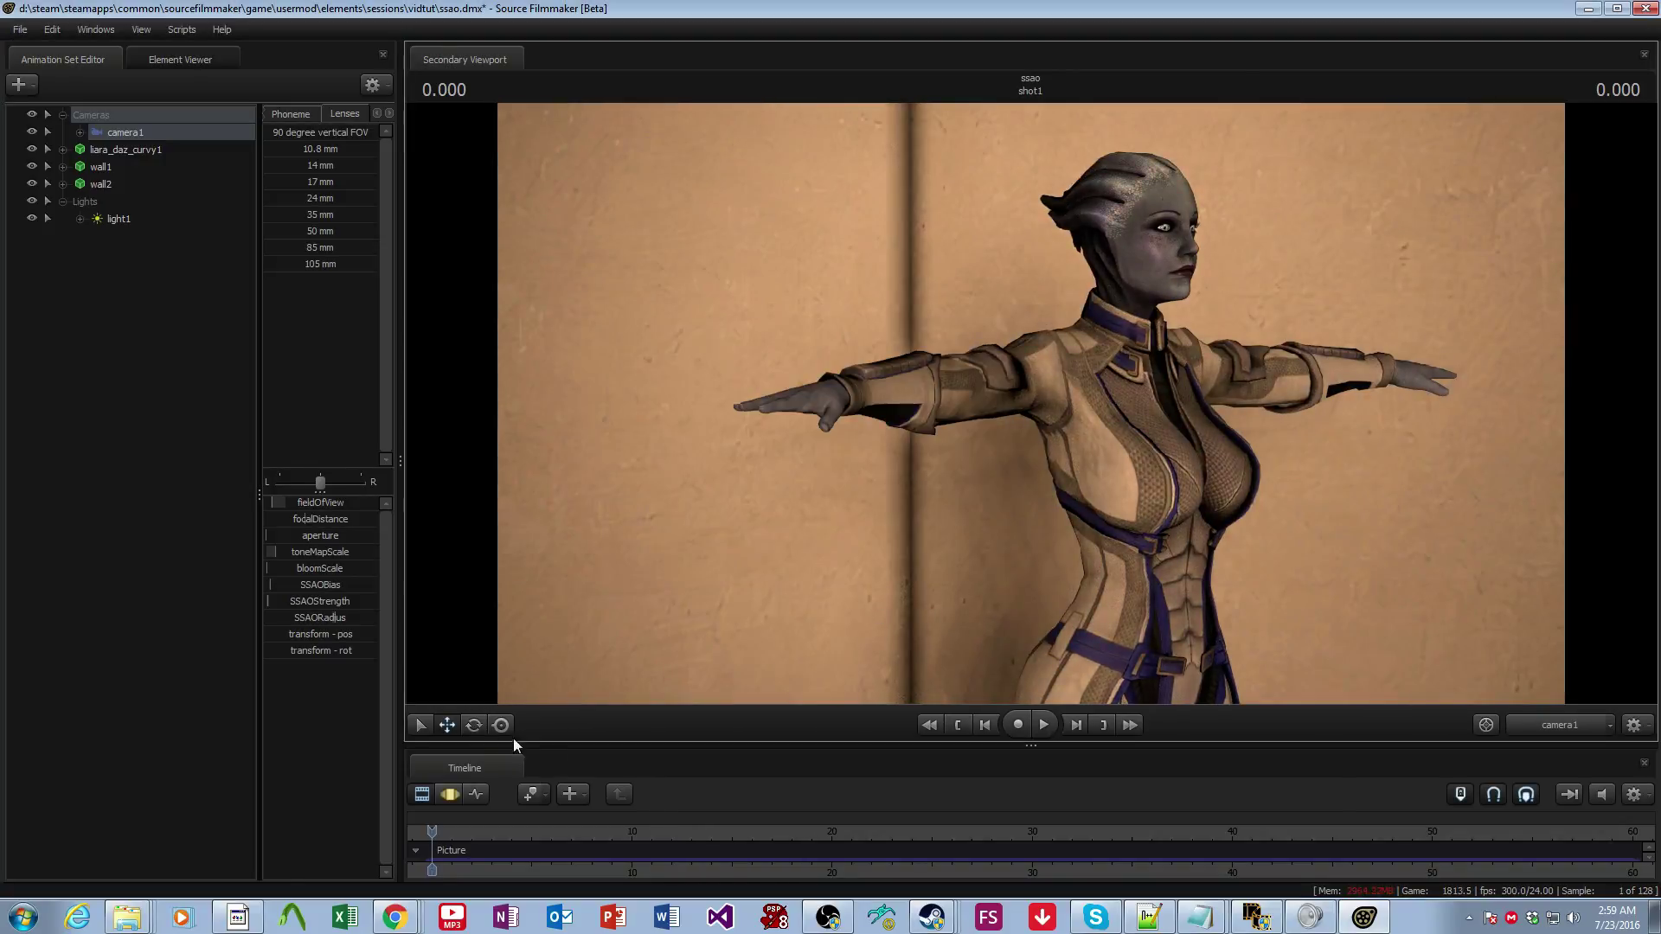
- Raise camera1's SSAORadius and SSAOBias to maximum and SSAOStrength to just above mid-range, previewing the refined image in the Clip Editor
{"action": "left_click", "coordinate": [448, 796]}
{"action": "left_click_drag", "start_coordinate": [342, 614], "coordinate": [379, 614]}
{"action": "left_click_drag", "start_coordinate": [270, 601], "coordinate": [327, 599]}
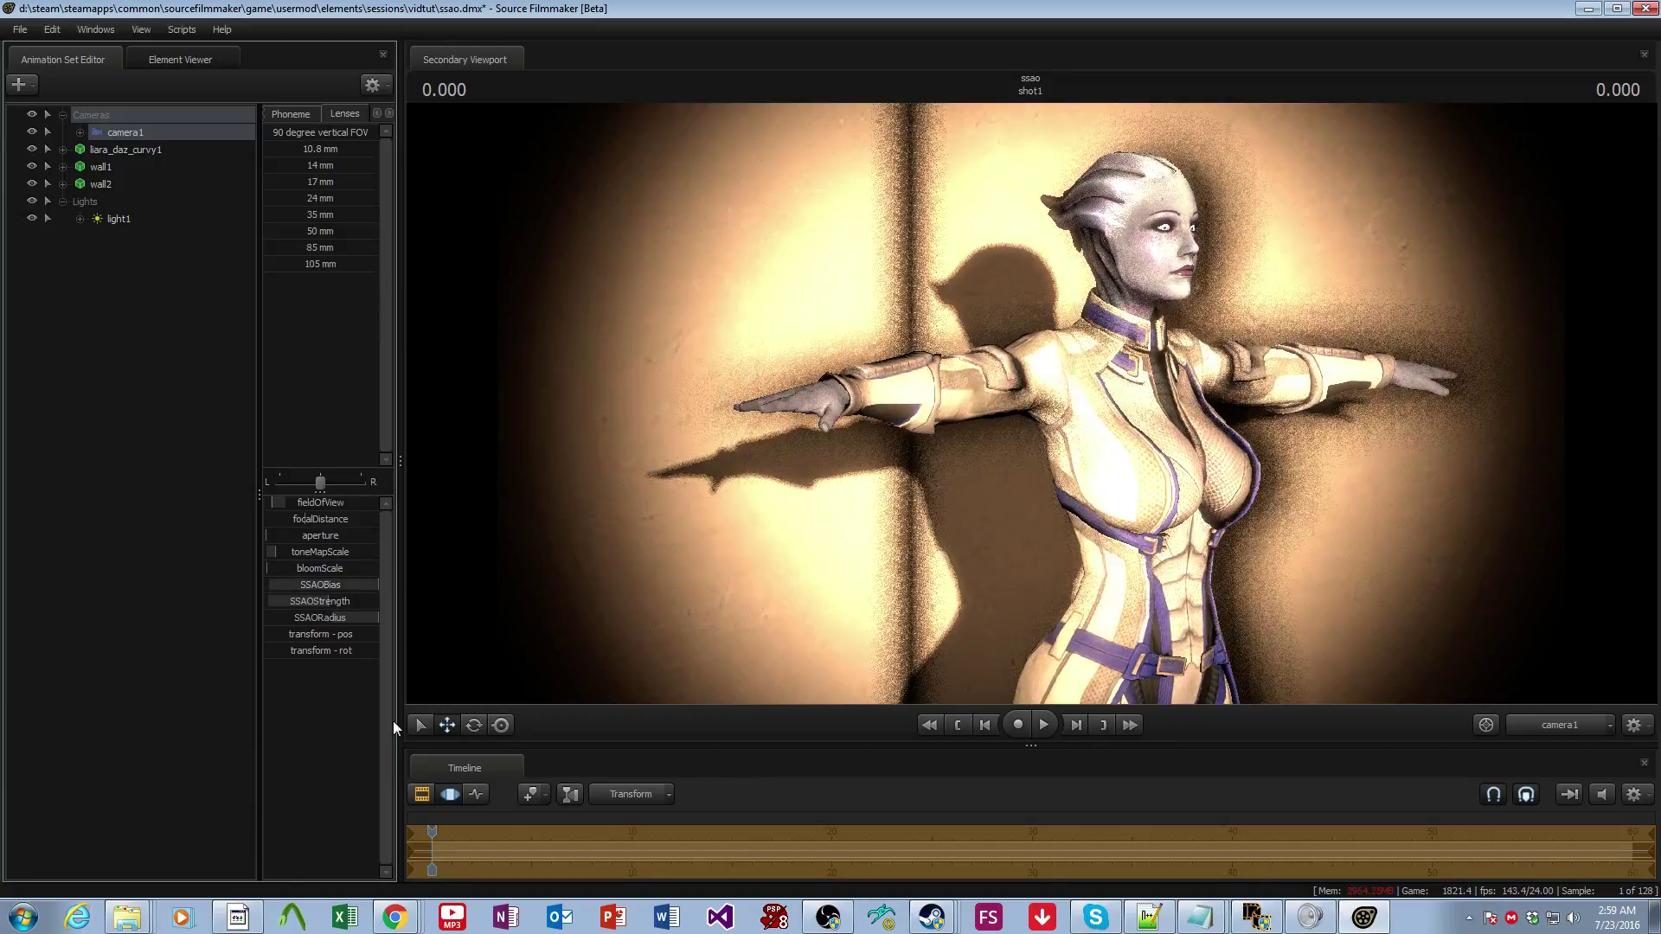
{"action": "left_click", "coordinate": [426, 793]}
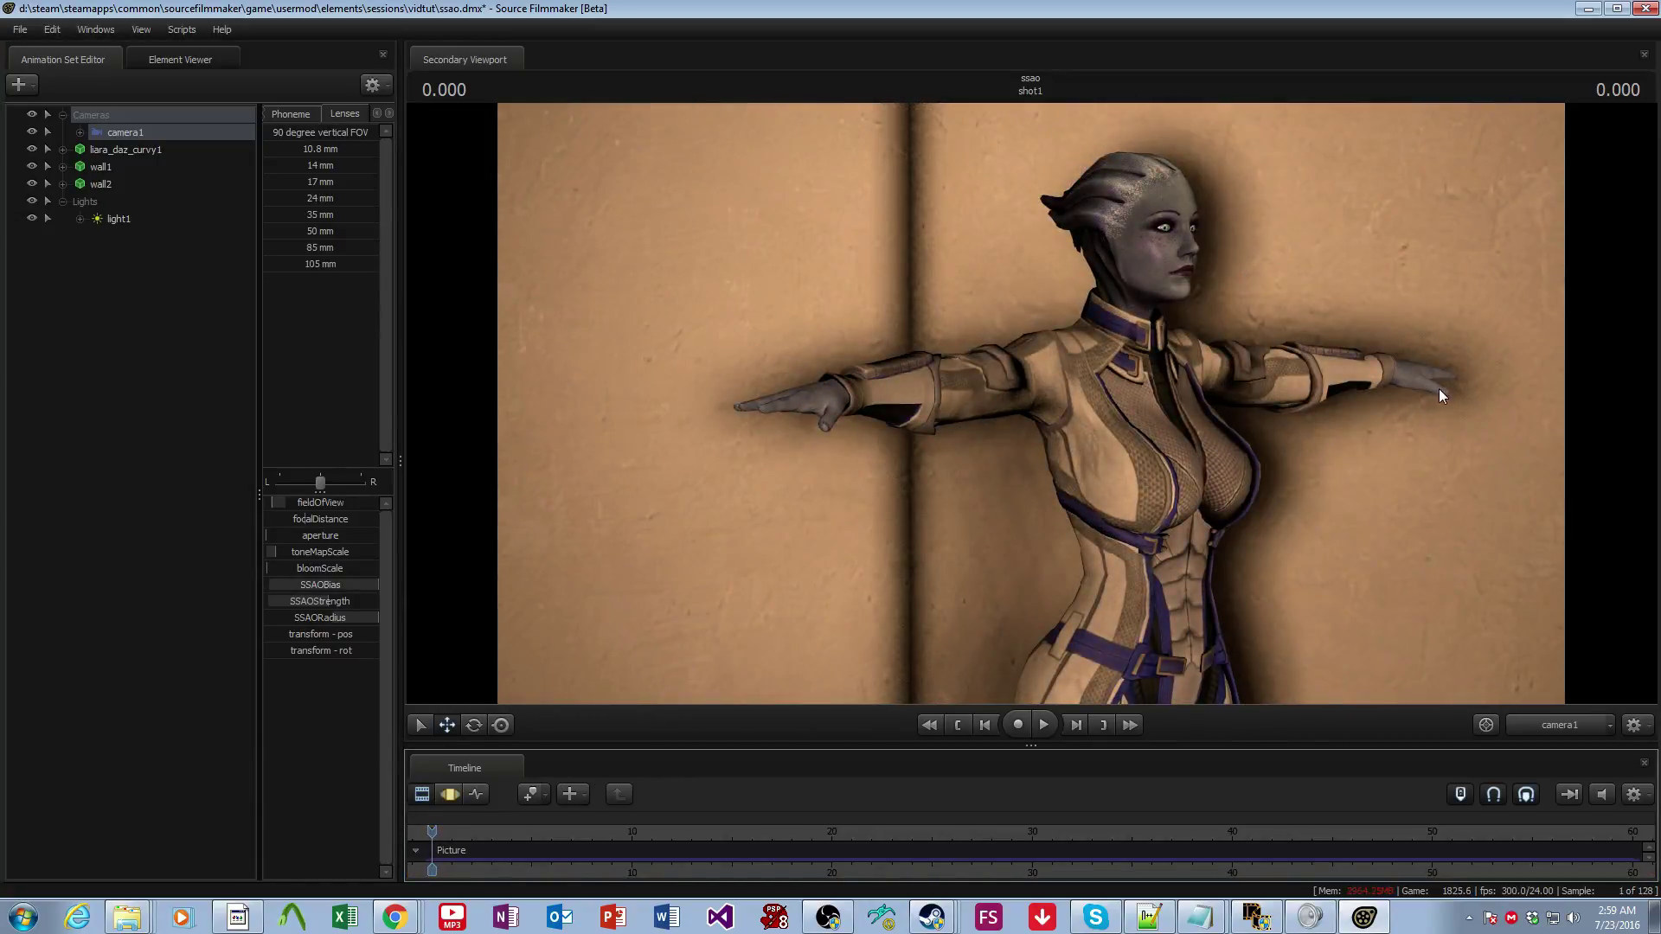
- Lower camera1's SSAOBias, SSAOStrength and SSAORadius to their minimums, preview the refined image in the Clip Editor, and return to the Motion Editor
{"action": "left_click", "coordinate": [460, 791]}
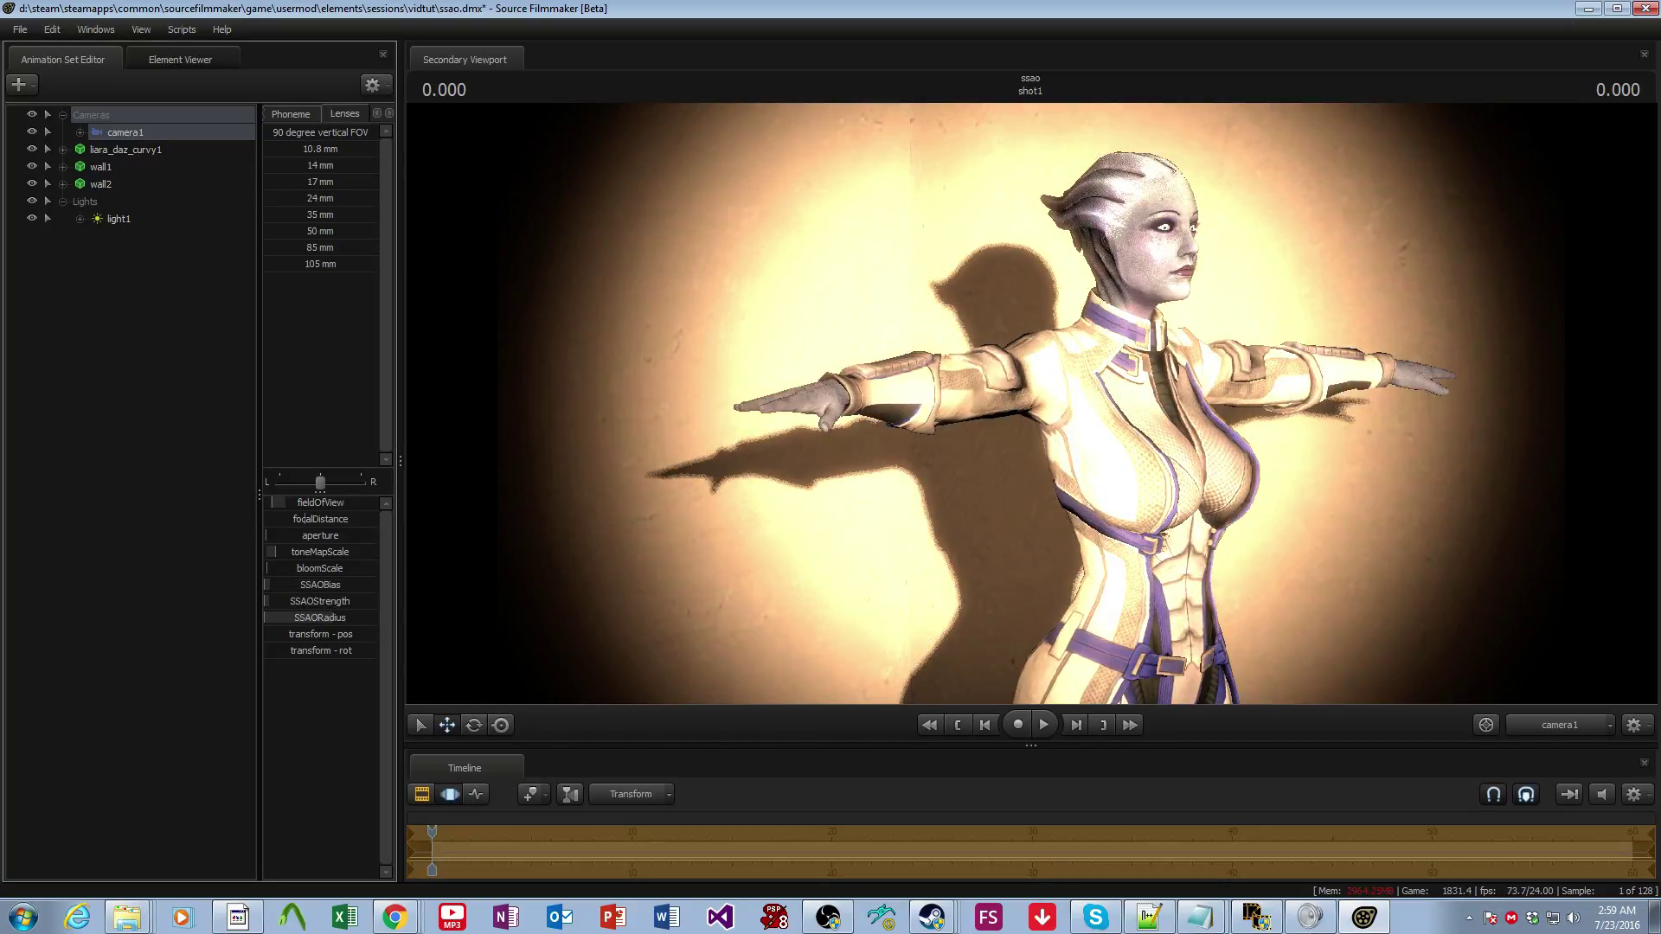
{"action": "left_click", "coordinate": [425, 793]}
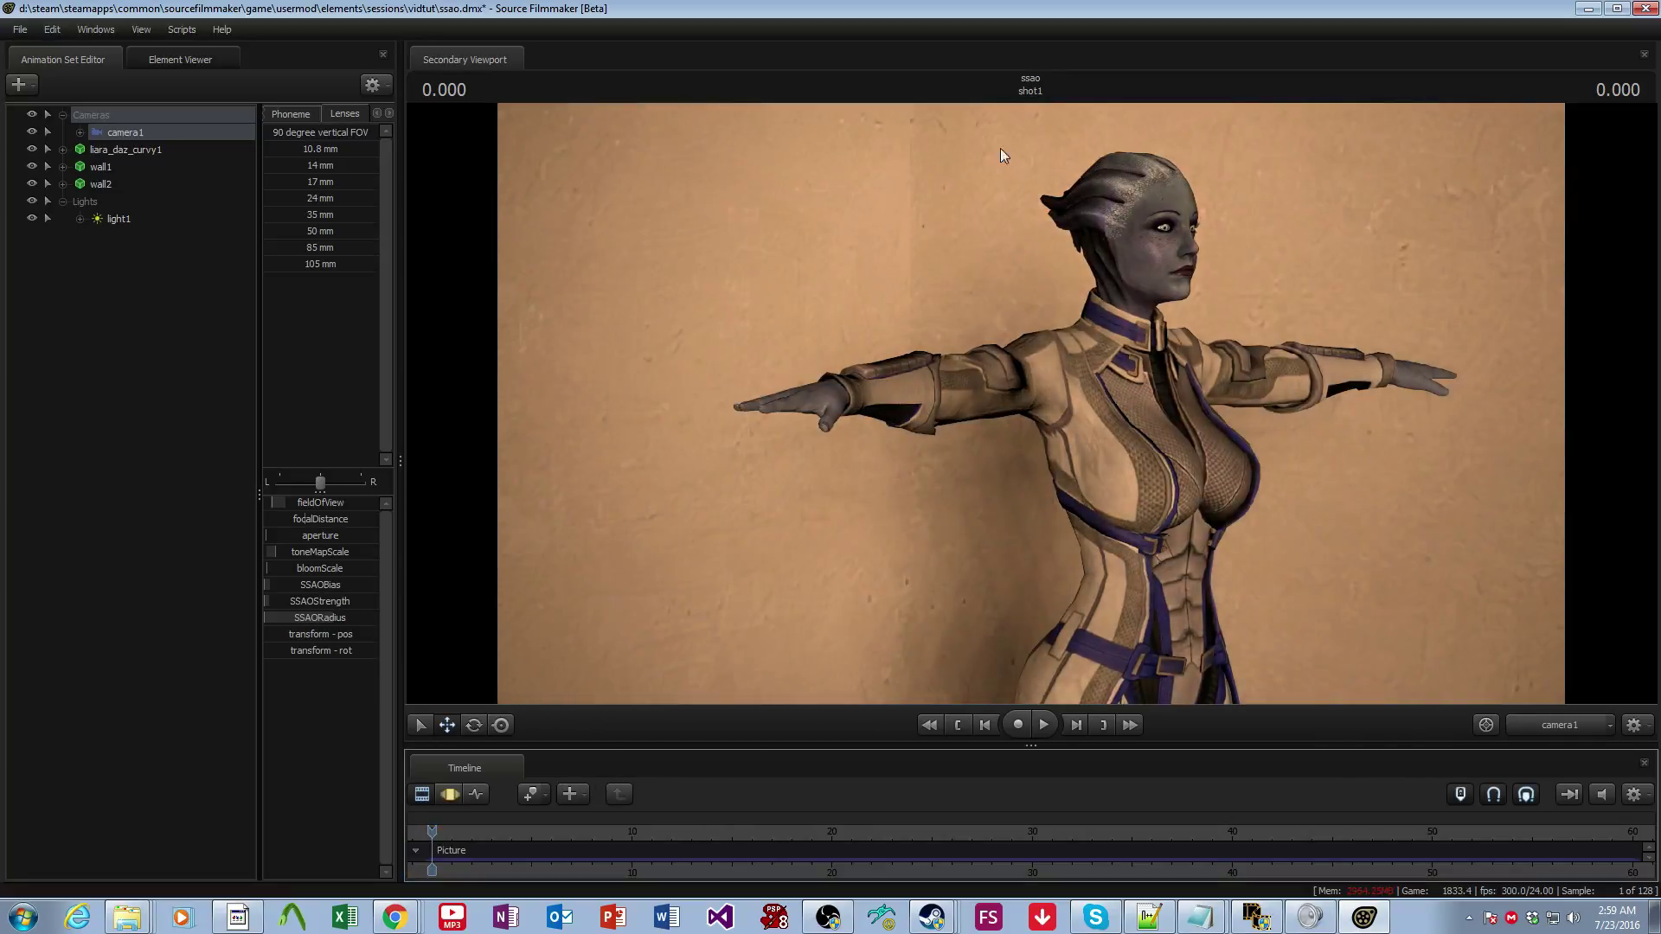
{"action": "left_click", "coordinate": [449, 794]}
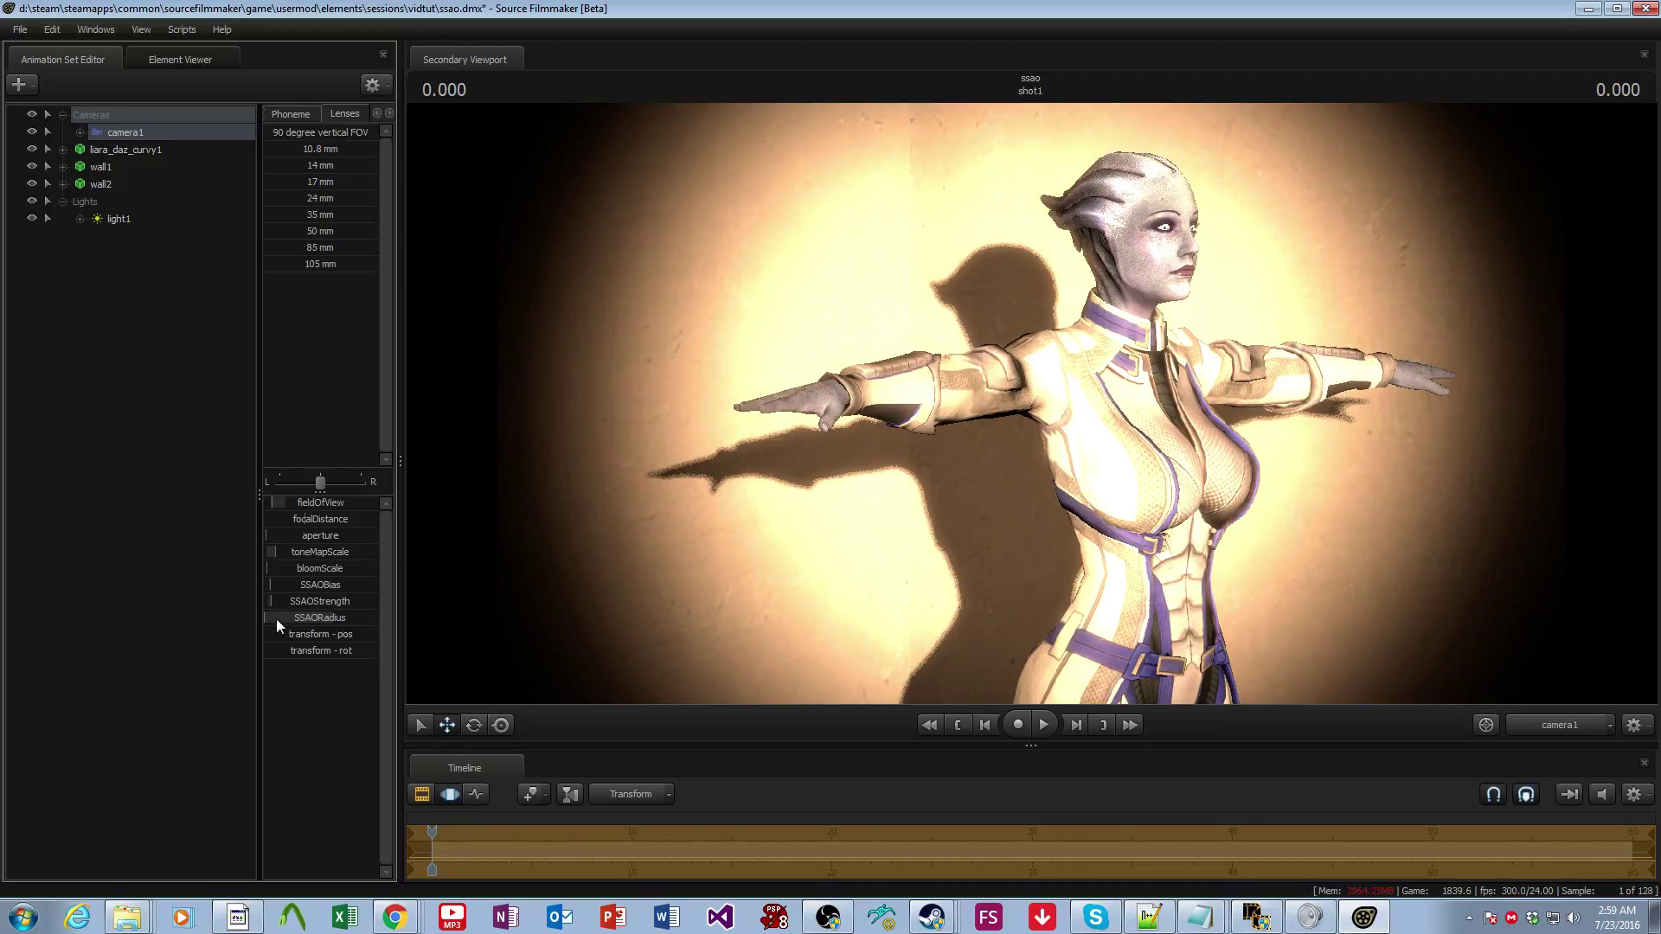
- Raise camera1's SSAORadius to about a quarter and to just above mid-range, previewing each refined image in the Clip Editor
{"action": "left_click_drag", "start_coordinate": [276, 619], "coordinate": [299, 620]}
{"action": "left_click", "coordinate": [423, 794]}
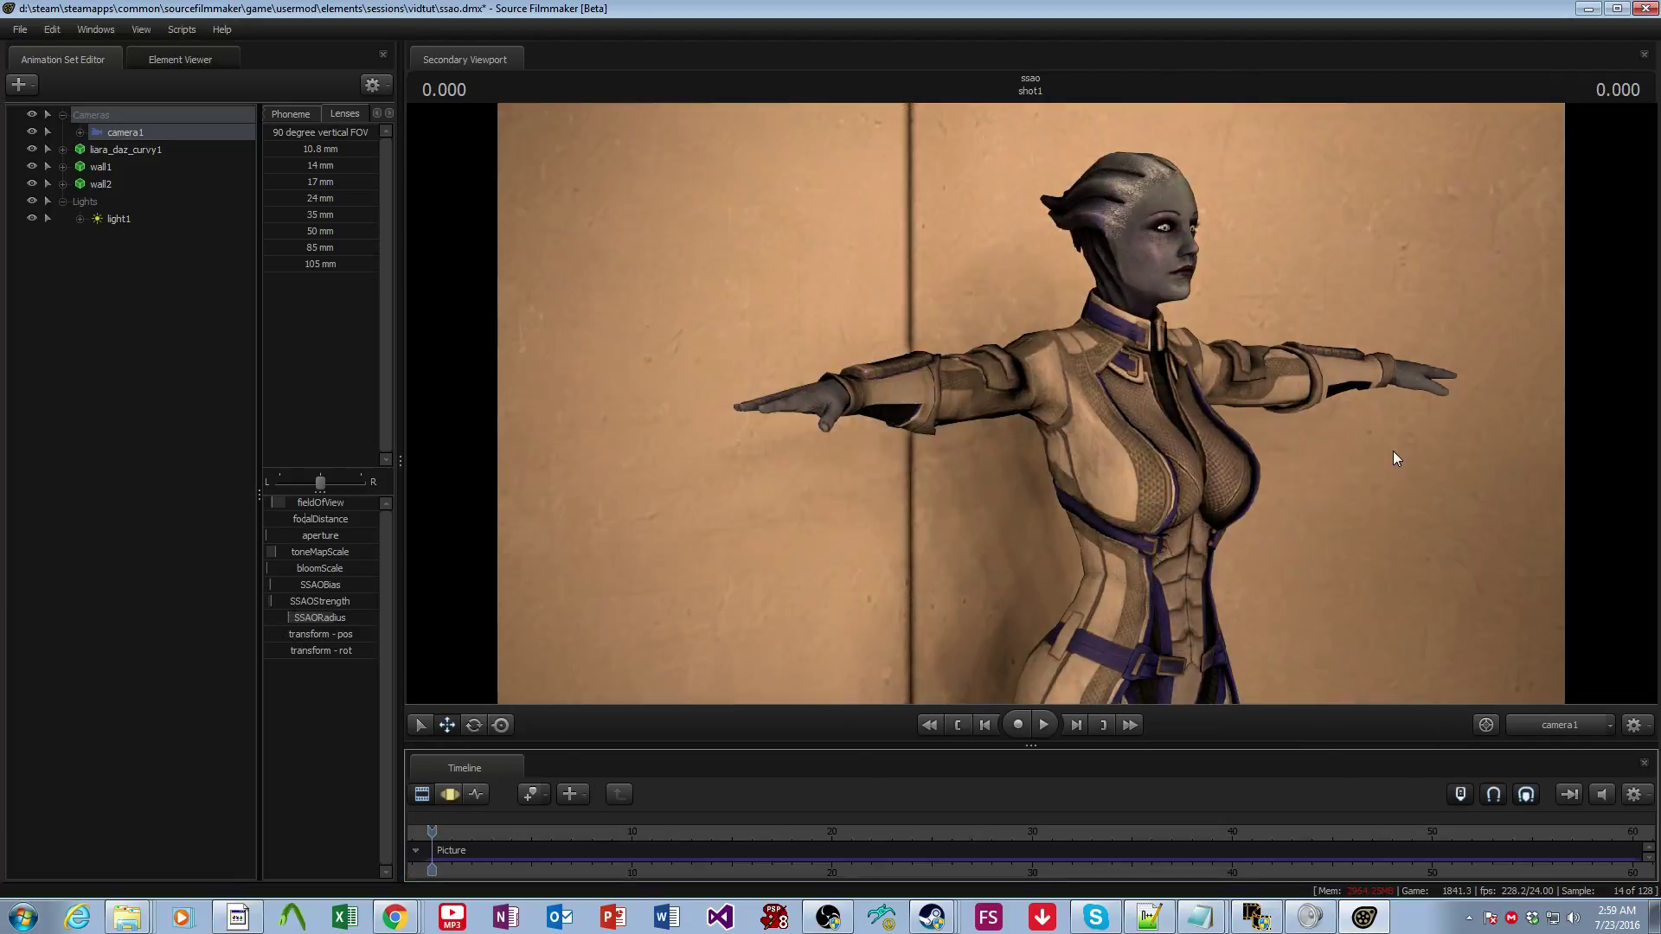
{"action": "left_click", "coordinate": [450, 795]}
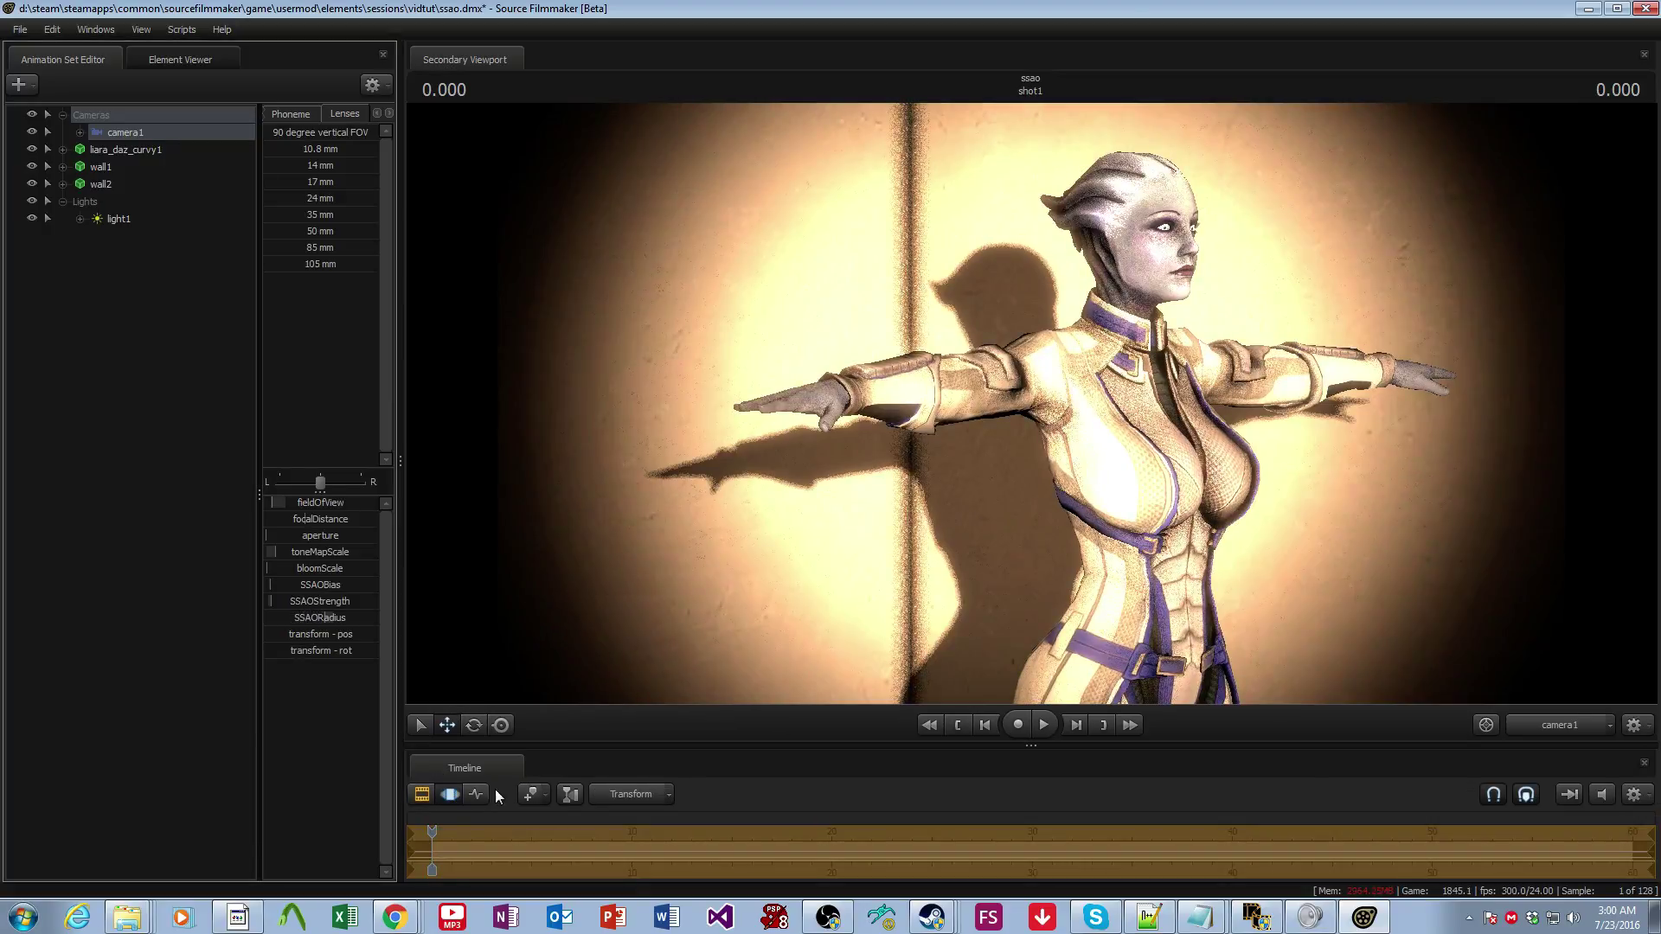
{"action": "left_click", "coordinate": [450, 794]}
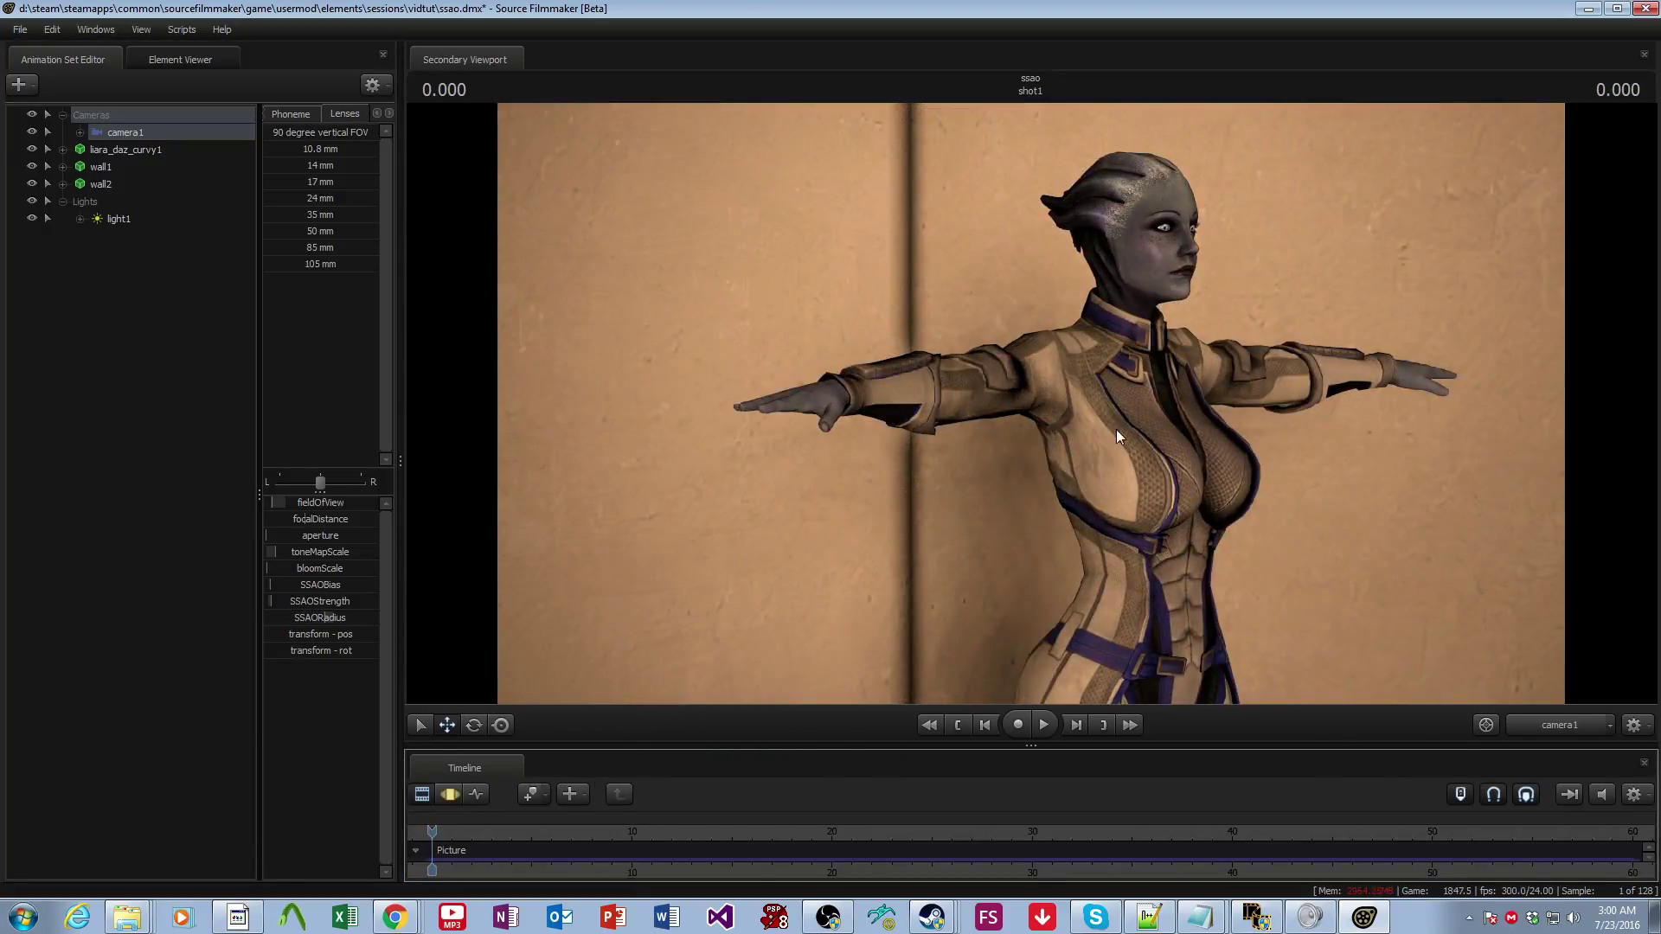
{"action": "left_click", "coordinate": [452, 795]}
- Lower camera1's SSAORadius to about a quarter of its range, preview the refined image in the Clip Editor, and return to the Motion Editor
{"action": "left_click_drag", "start_coordinate": [324, 620], "coordinate": [292, 619]}
{"action": "left_click", "coordinate": [420, 798]}
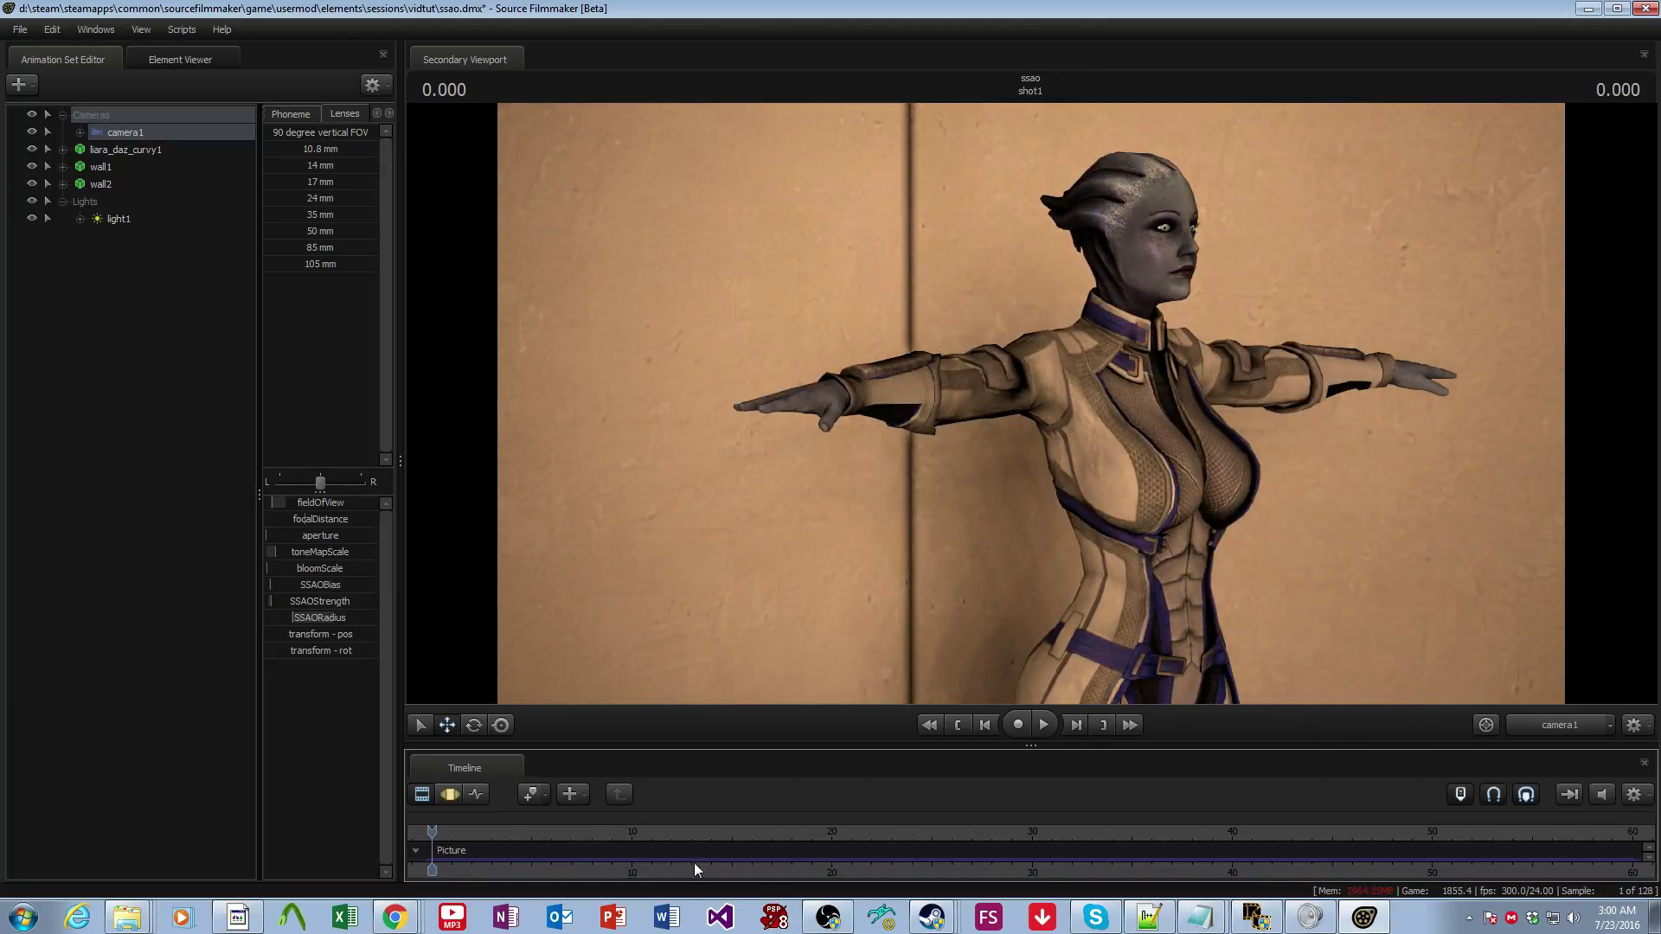
{"action": "left_click", "coordinate": [450, 796]}
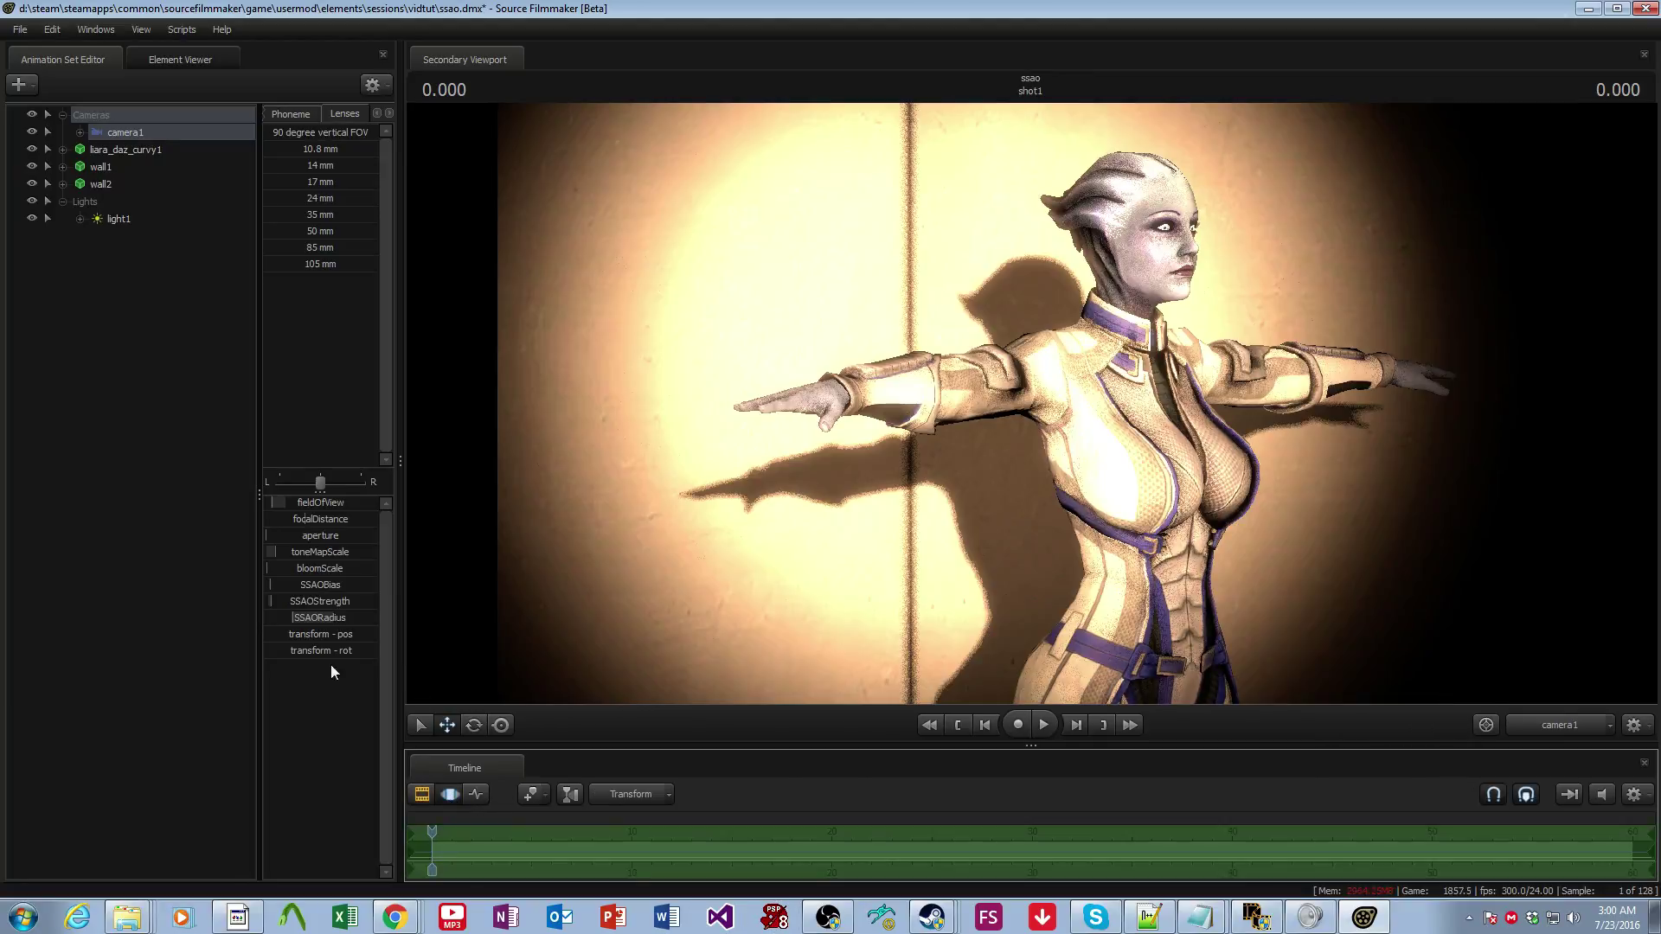
- Raise camera1's SSAORadius and SSAOBias to about a third and SSAOStrength to about a quarter, and preview the refined image in the Clip Editor
{"action": "mouse_move", "coordinate": [325, 616]}
{"action": "left_mouse_down"}
{"action": "mouse_move", "coordinate": [303, 617]}
{"action": "mouse_move", "coordinate": [318, 618]}
{"action": "mouse_move", "coordinate": [303, 618]}
{"action": "mouse_move", "coordinate": [306, 584]}
{"action": "mouse_move", "coordinate": [293, 603]}
{"action": "left_mouse_up"}
{"action": "left_click", "coordinate": [422, 796]}
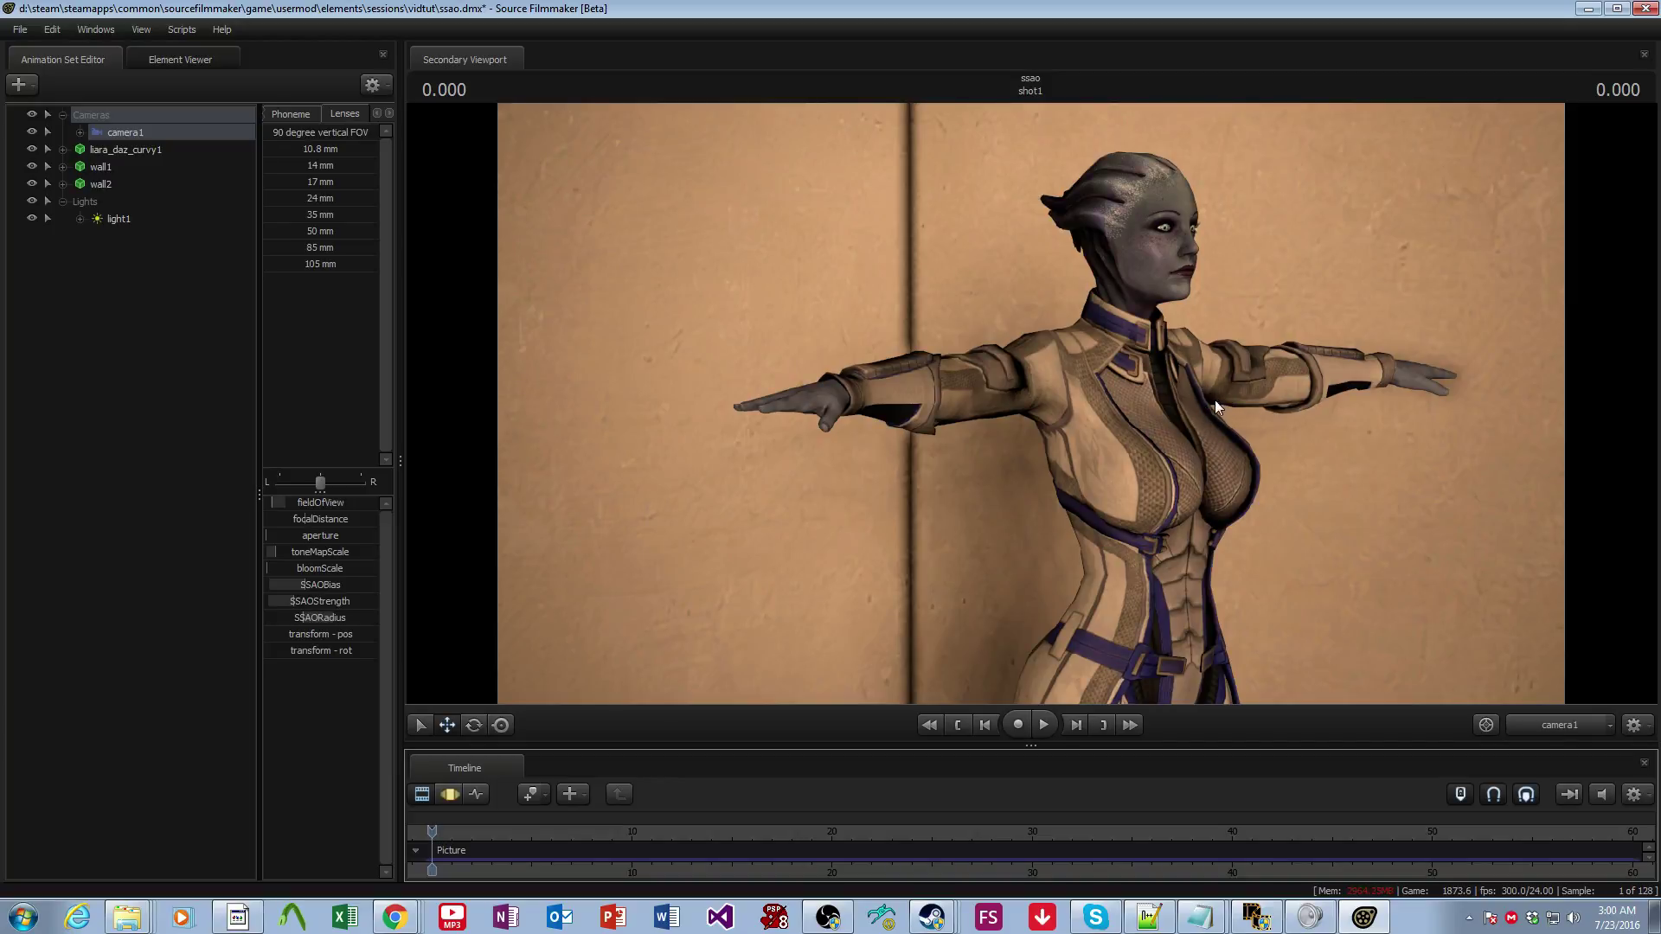
{"action": "left_click", "coordinate": [450, 794]}
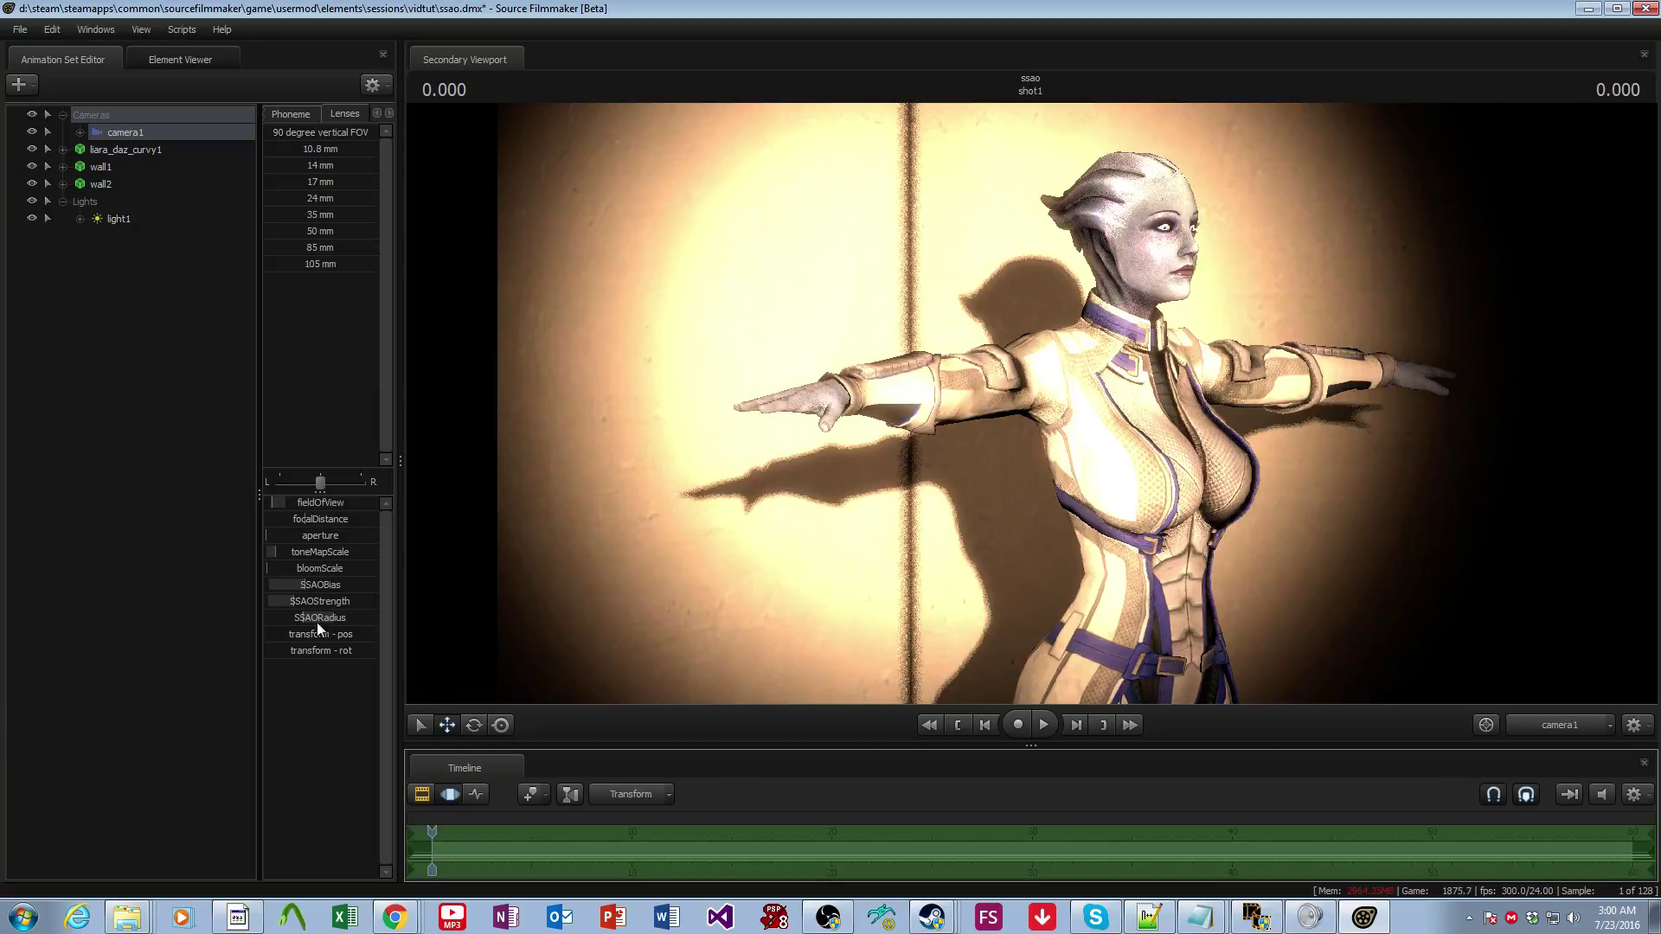
- Fine-tune camera1's SSAOStrength, SSAORadius and SSAOBias, leaving SSAOBias at about a third of its range, and preview the result in the Clip Editor
{"action": "left_click", "coordinate": [315, 602]}
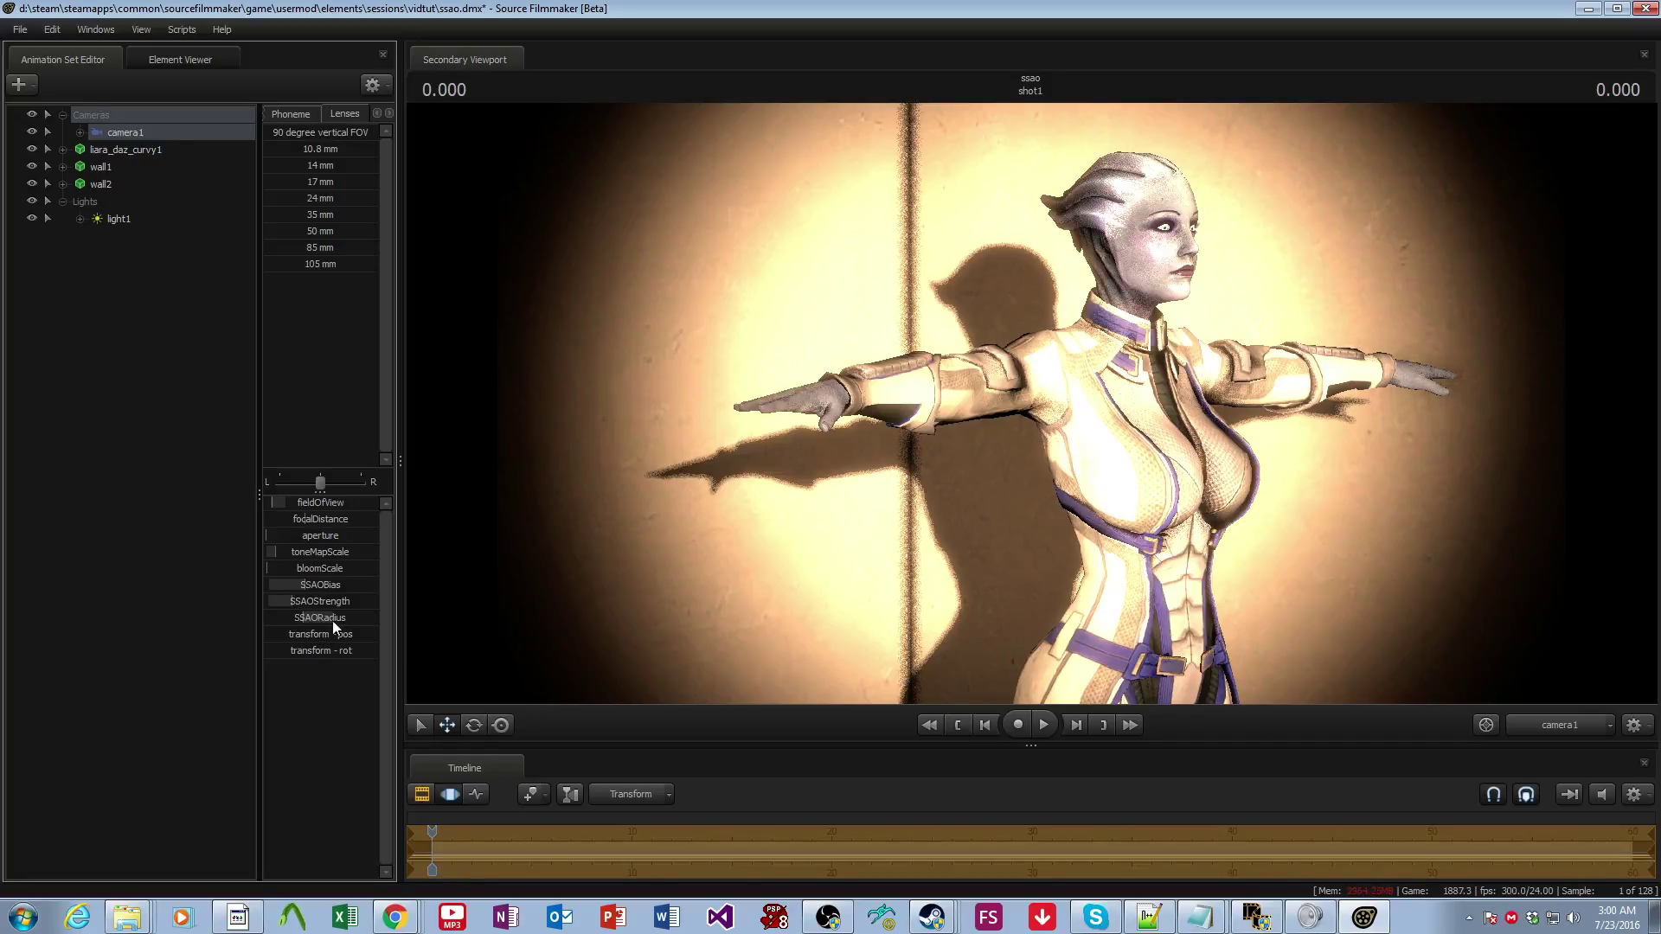
{"action": "mouse_move", "coordinate": [306, 620]}
{"action": "left_mouse_down"}
{"action": "mouse_move", "coordinate": [312, 585]}
{"action": "mouse_move", "coordinate": [317, 614]}
{"action": "left_mouse_up"}
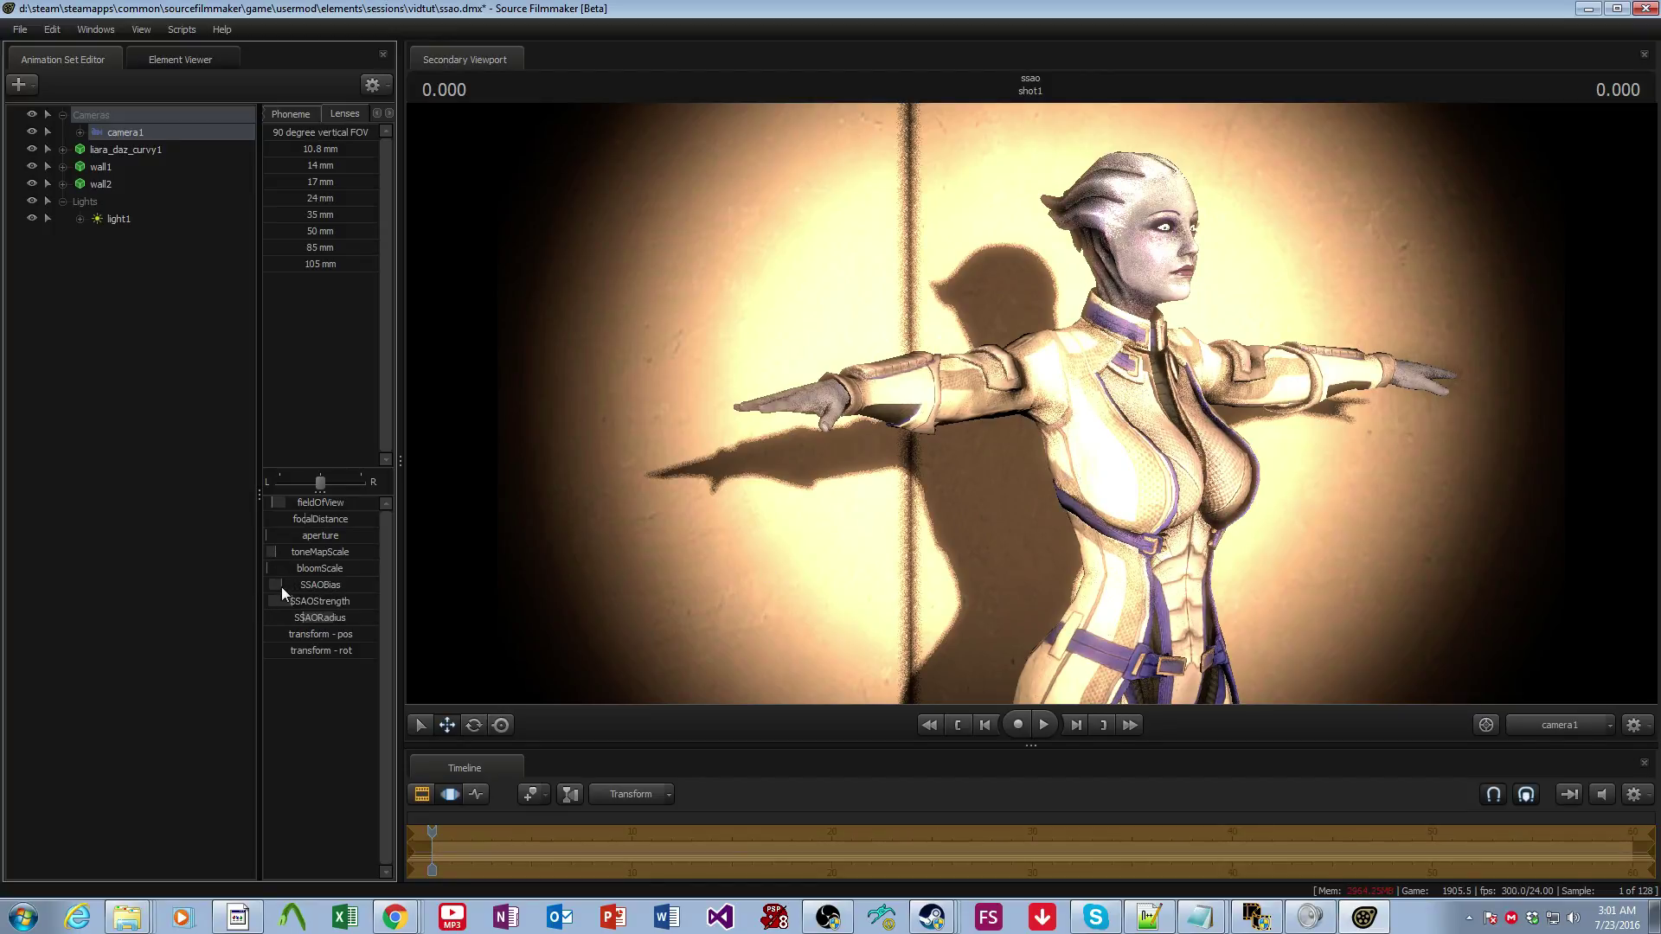
{"action": "left_click_drag", "start_coordinate": [282, 587], "coordinate": [303, 587]}
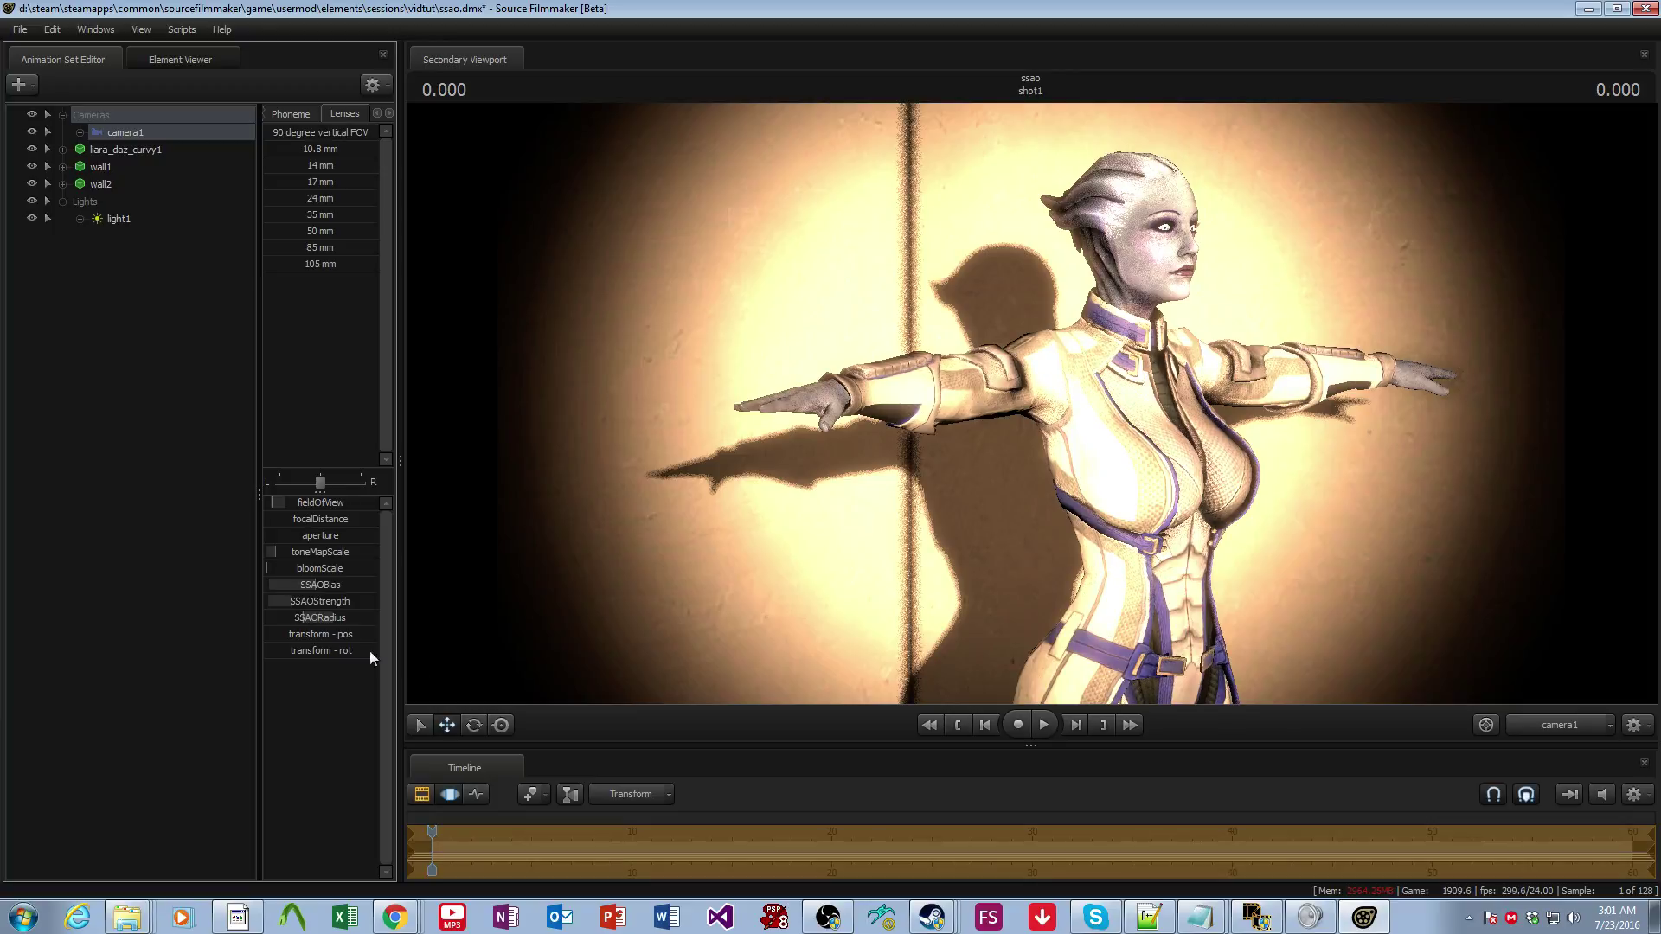
{"action": "left_click", "coordinate": [421, 791]}
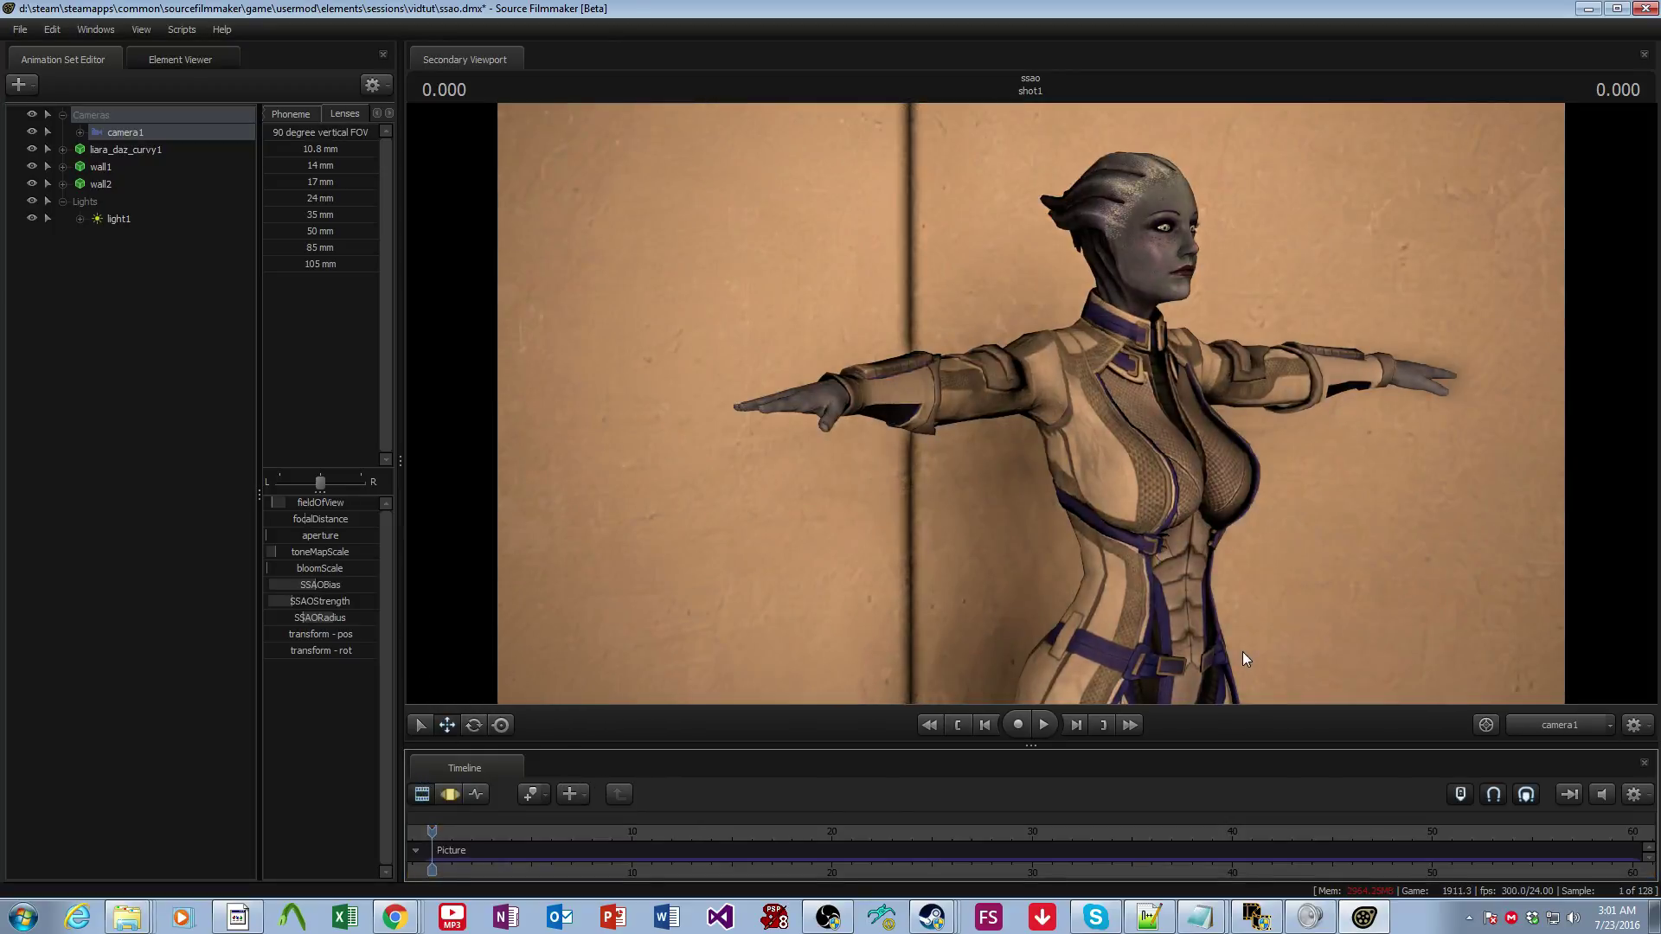